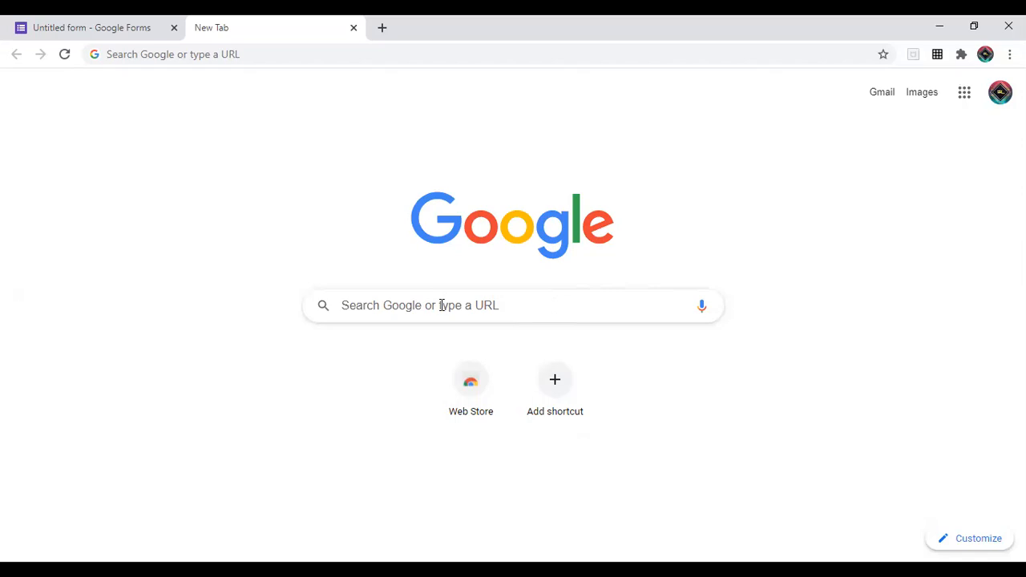
Search Google for "google forms"
{"action": "left_click", "coordinate": [441, 305]}
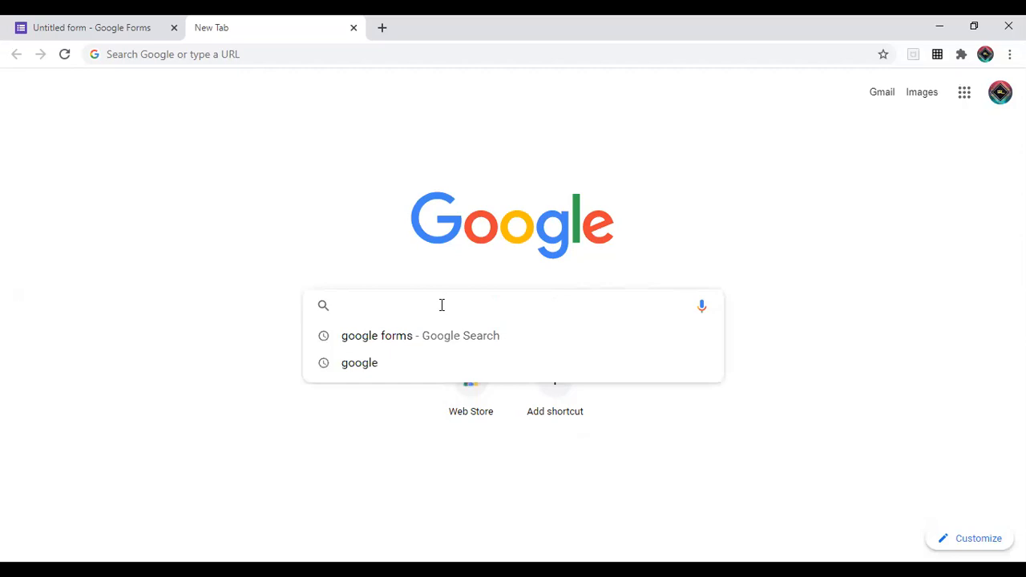
{"action": "type", "text": "google fo"}
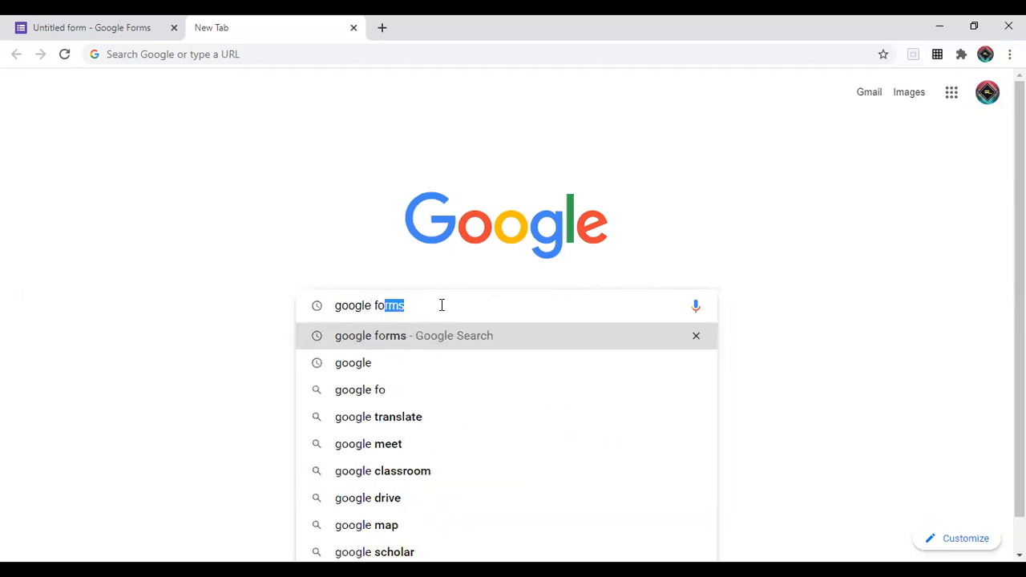
{"action": "type", "text": "rms"}
{"action": "key", "text": "Return"}
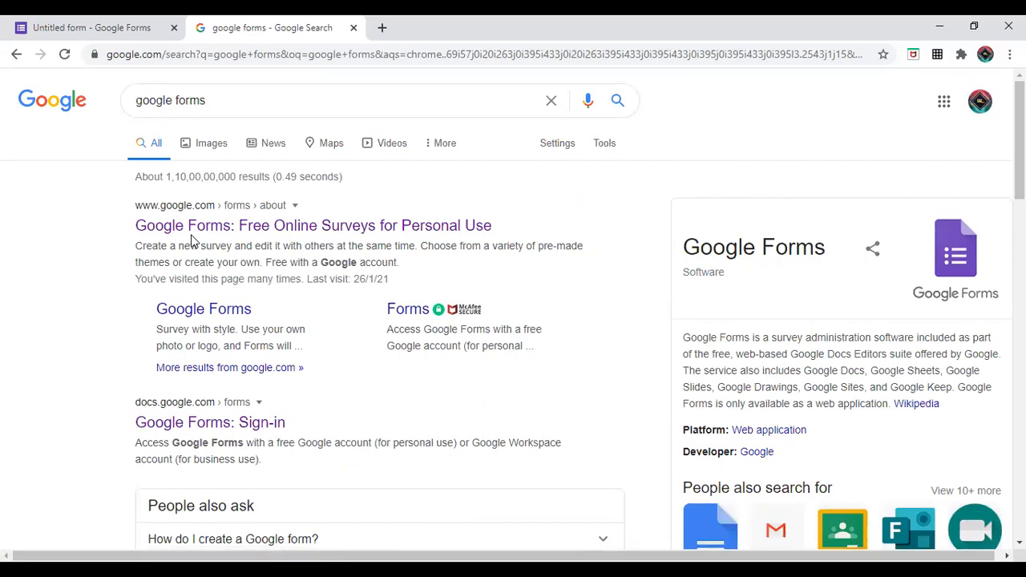
Open Google Forms for personal use from the search results and create a blank form
{"action": "left_click", "coordinate": [307, 233]}
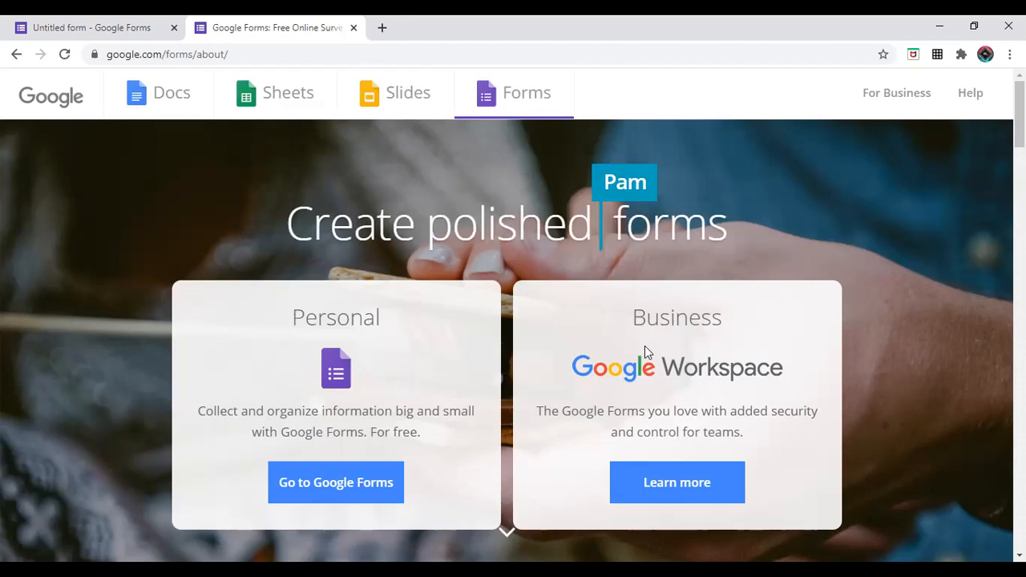
{"action": "left_click", "coordinate": [319, 478]}
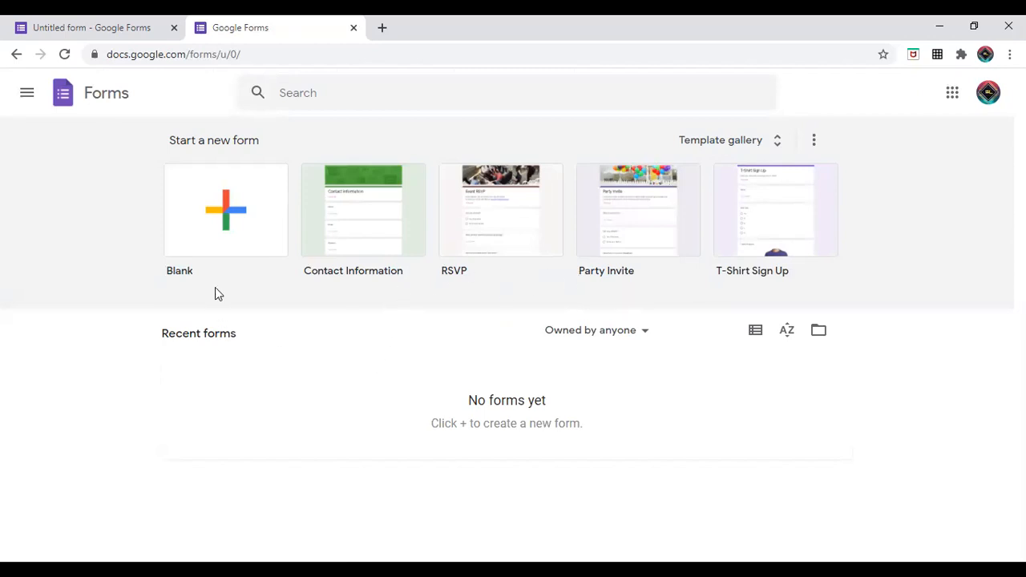
{"action": "left_click", "coordinate": [216, 246]}
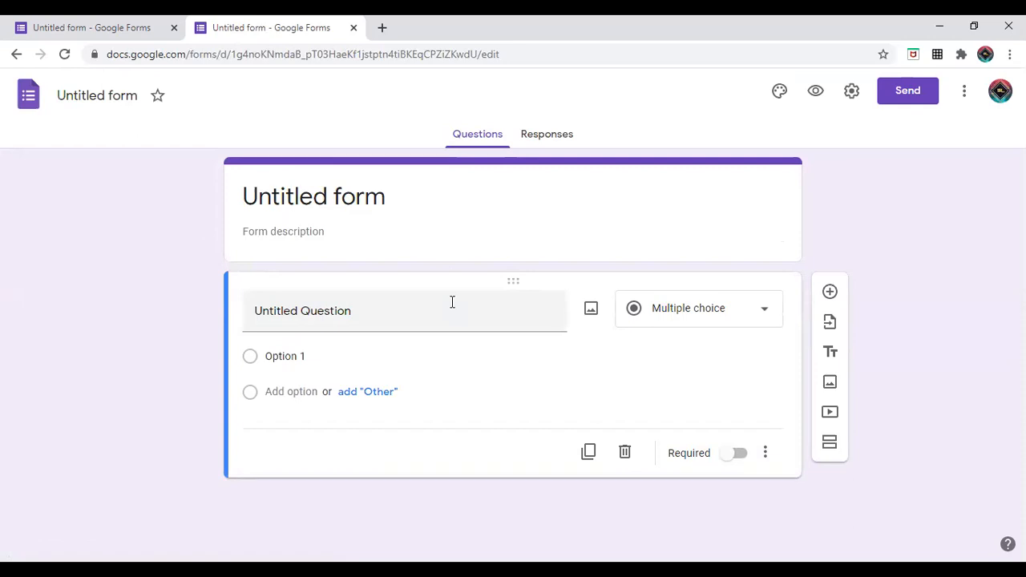
In the form settings, limit respondents to 1 response and make it a quiz with grades released immediately after each submission
{"action": "left_click", "coordinate": [847, 99]}
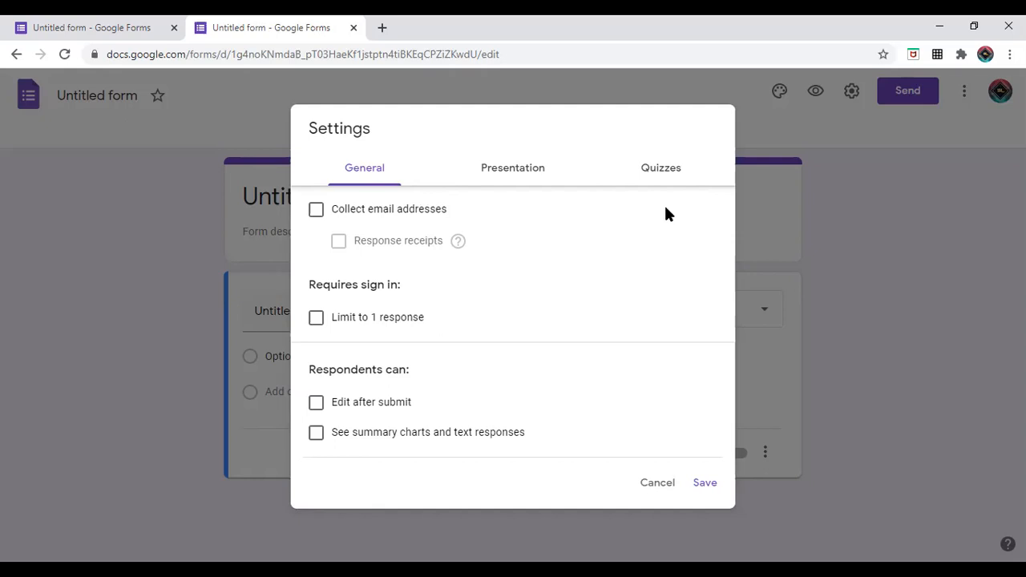
{"action": "left_click", "coordinate": [316, 318]}
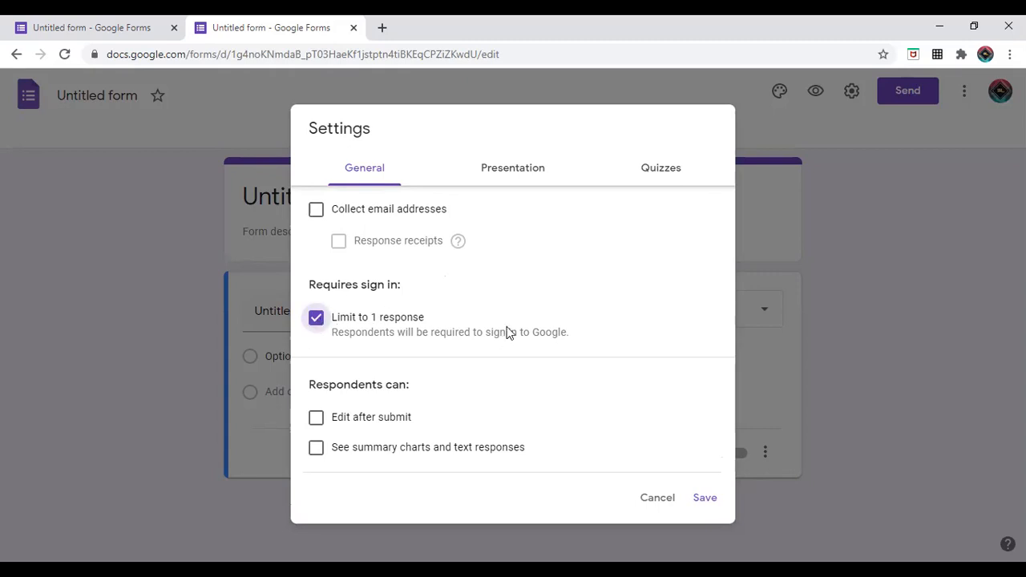
{"action": "left_click", "coordinate": [663, 174]}
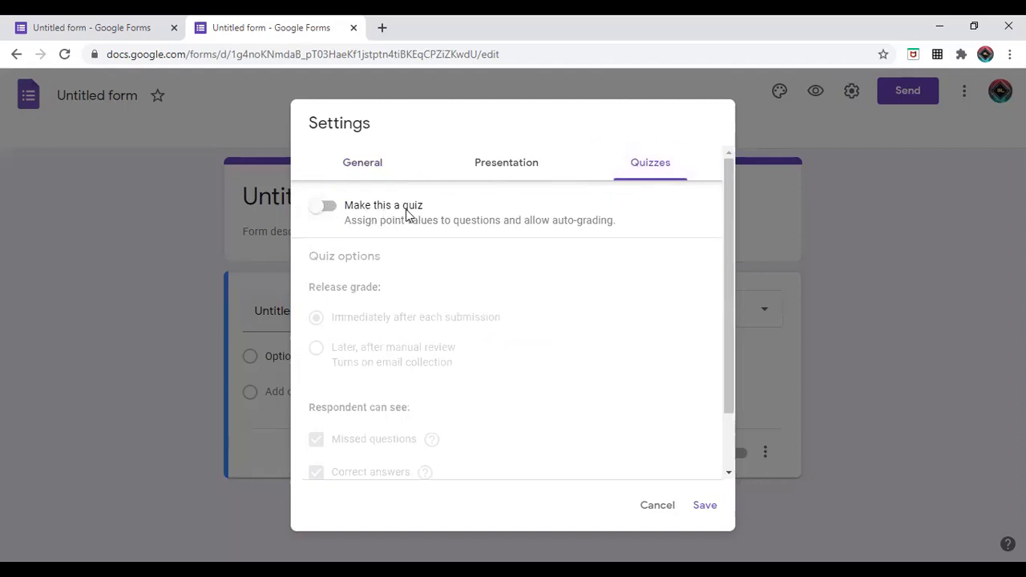
{"action": "left_click", "coordinate": [324, 207]}
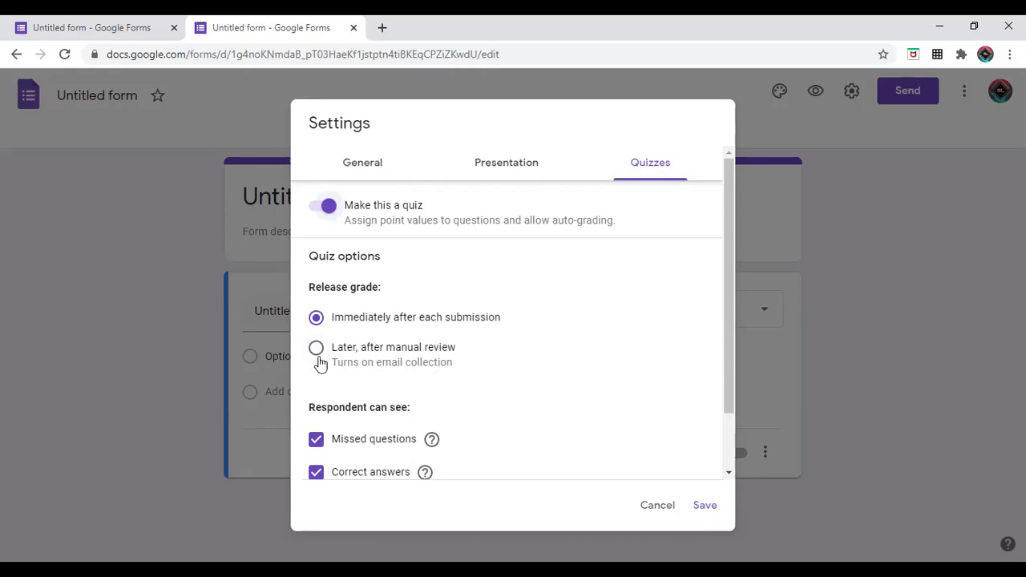
{"action": "left_click", "coordinate": [316, 349]}
{"action": "left_click", "coordinate": [317, 318]}
Turn off the collection of email addresses in the general settings and save the form settings
{"action": "left_click", "coordinate": [362, 175]}
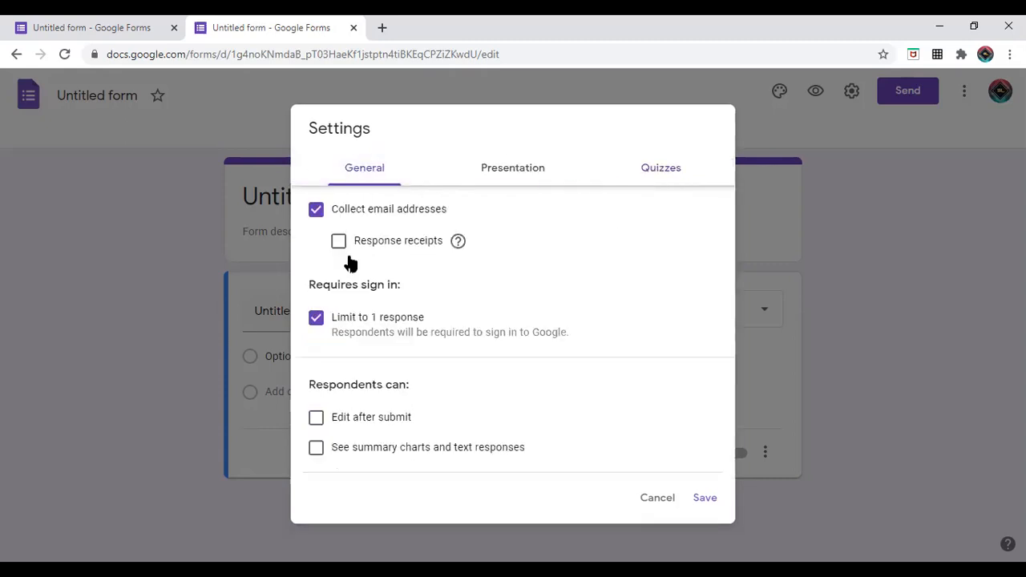
{"action": "left_click", "coordinate": [318, 211]}
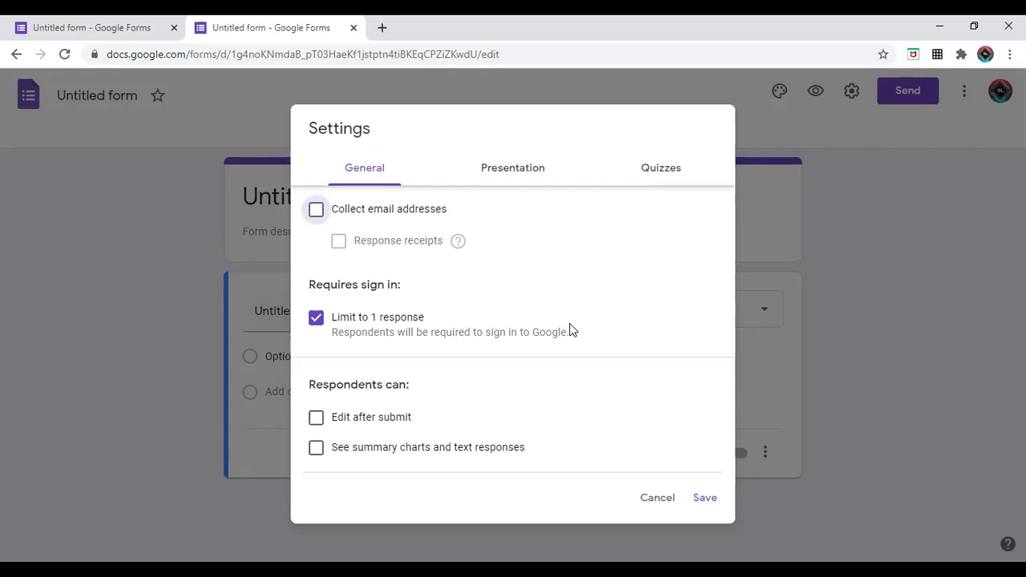
{"action": "left_click", "coordinate": [705, 499]}
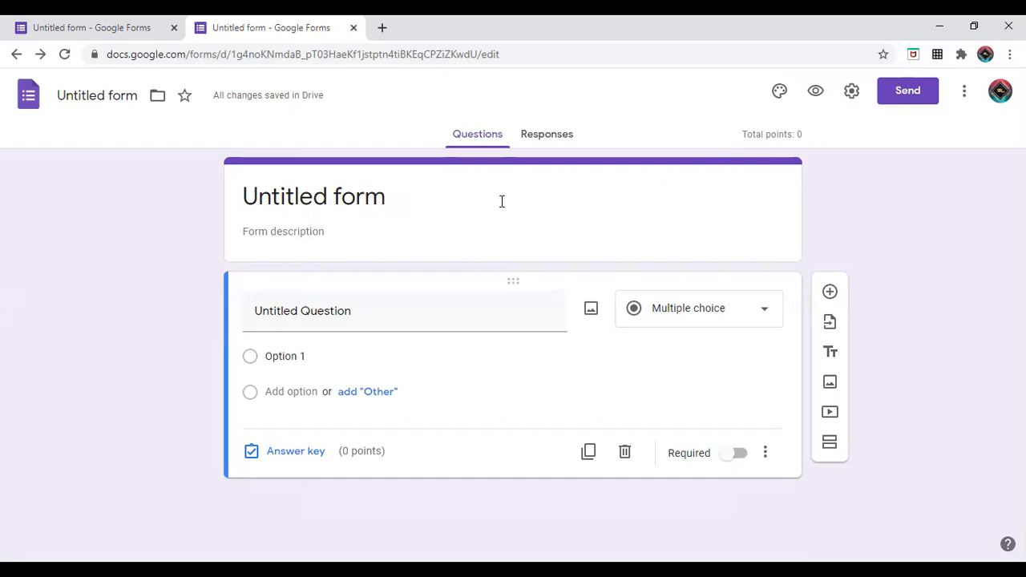
Set the form's title to "GK Test" and rename the form document as "GKT"
{"action": "left_click", "coordinate": [384, 201]}
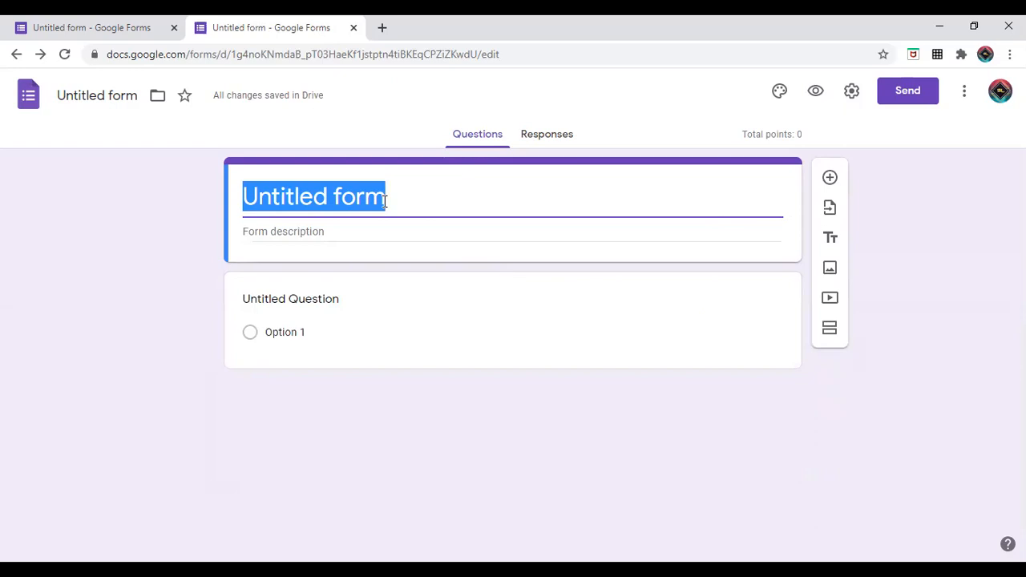
{"action": "type", "text": "GK Test"}
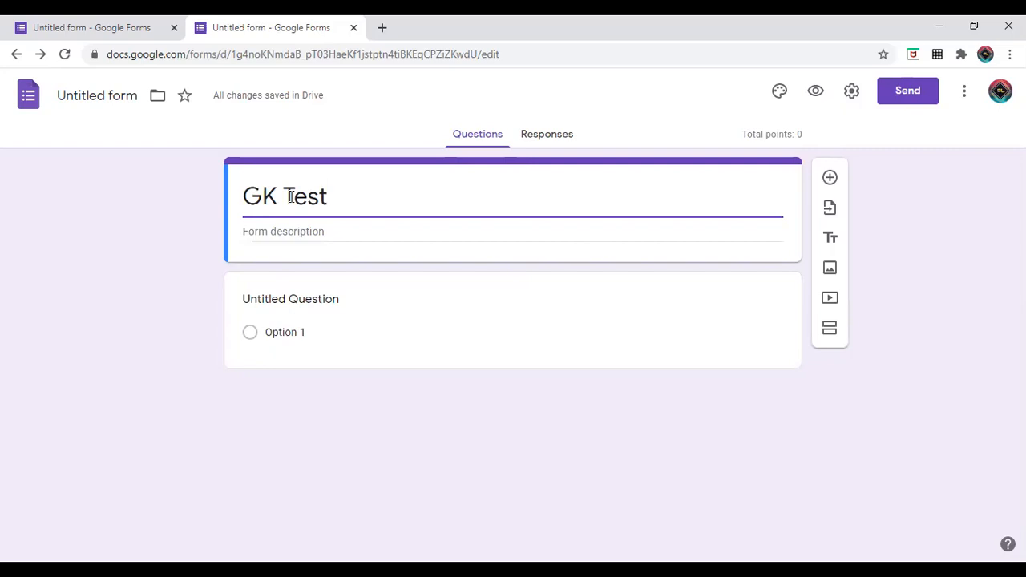
{"action": "left_click", "coordinate": [118, 103]}
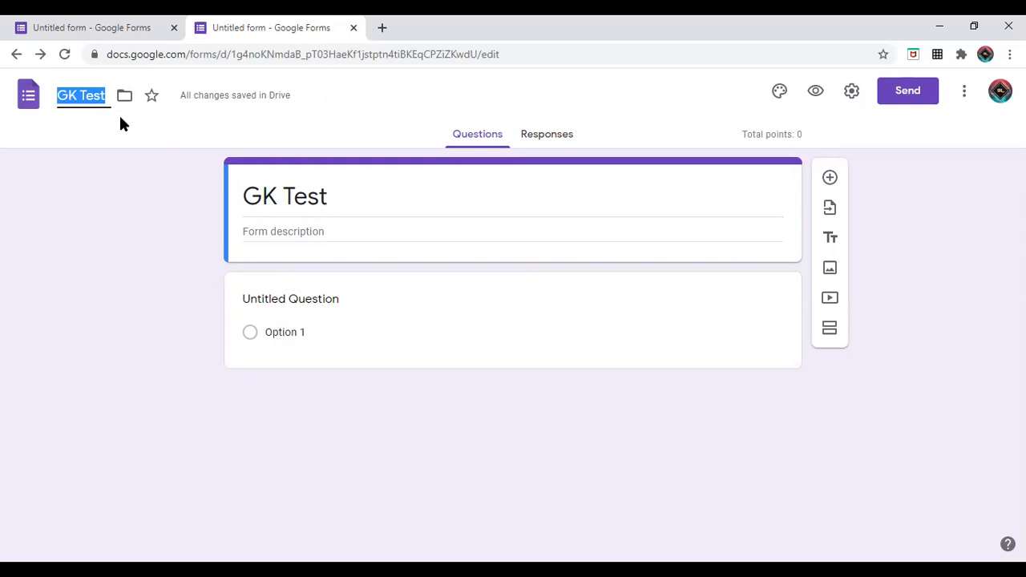
{"action": "key", "text": "BackSpace"}
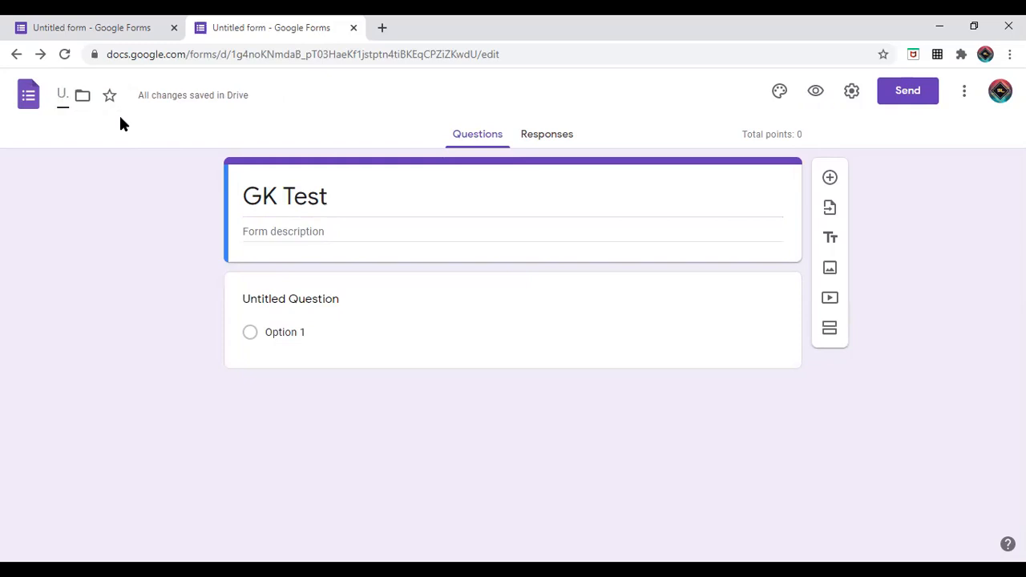
{"action": "type", "text": "GKT"}
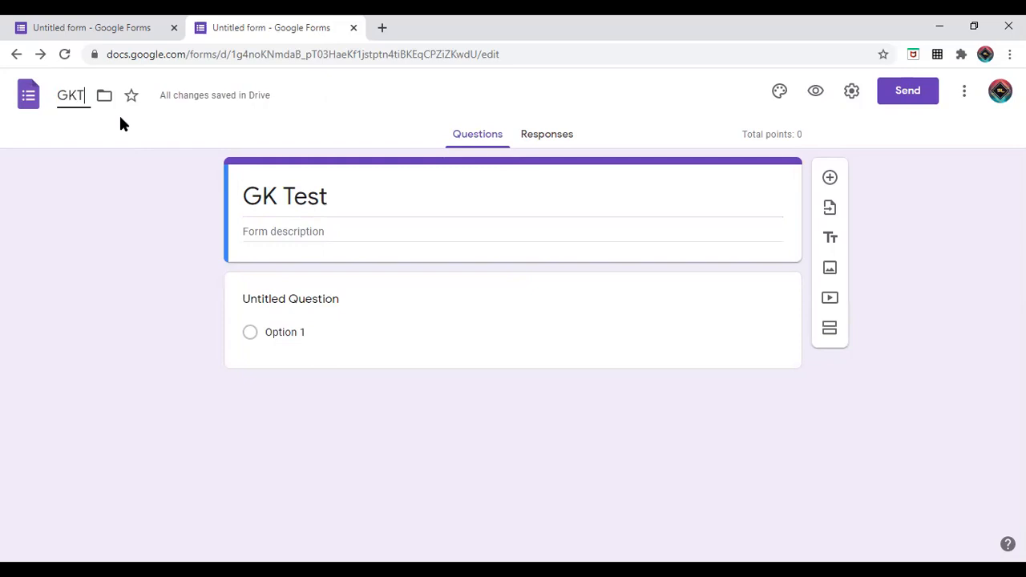
{"action": "left_click", "coordinate": [102, 173]}
{"action": "left_click", "coordinate": [102, 168]}
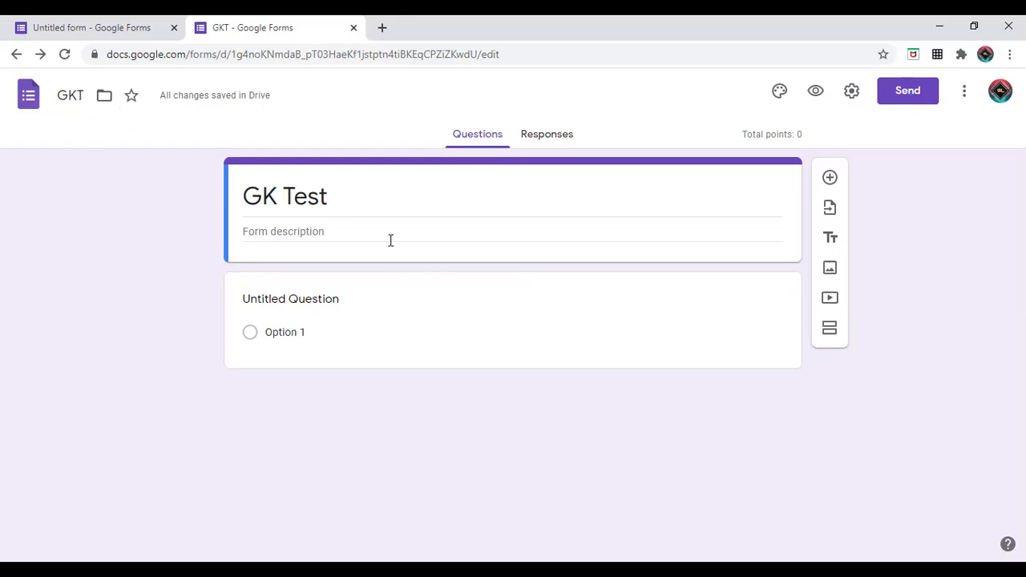
Start the form description with the lines "General Instructions:" and "M.M. 10, Time 20 minutes"
{"action": "left_click", "coordinate": [326, 234]}
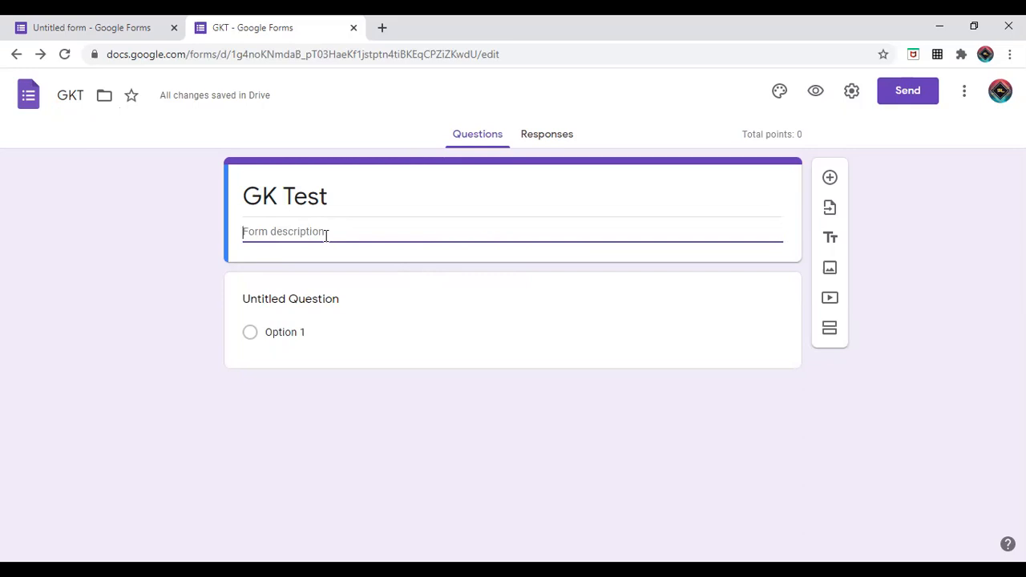
{"action": "type", "text": "General Instruc"}
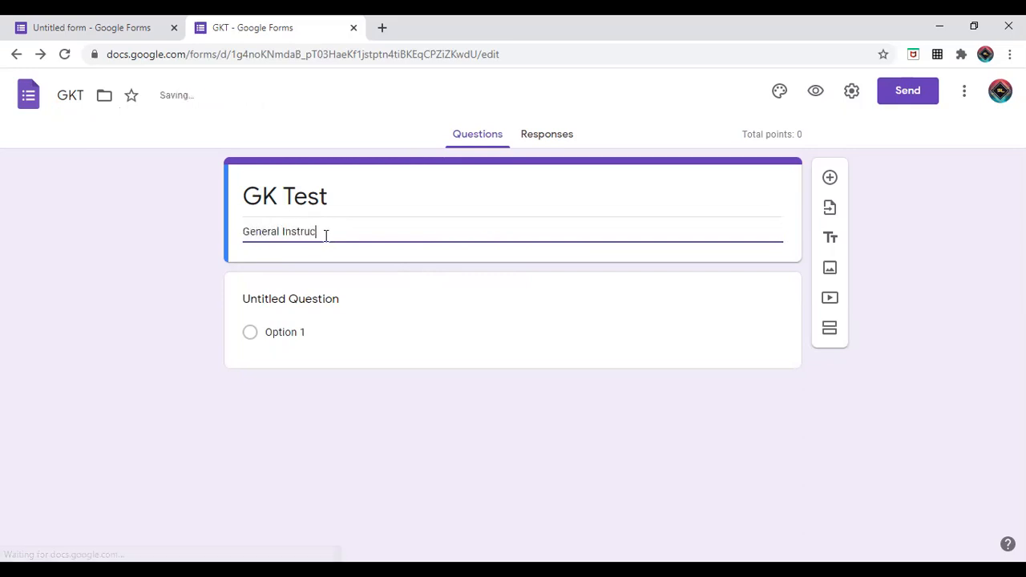
{"action": "type", "text": "tions:"}
{"action": "key", "text": "Return"}
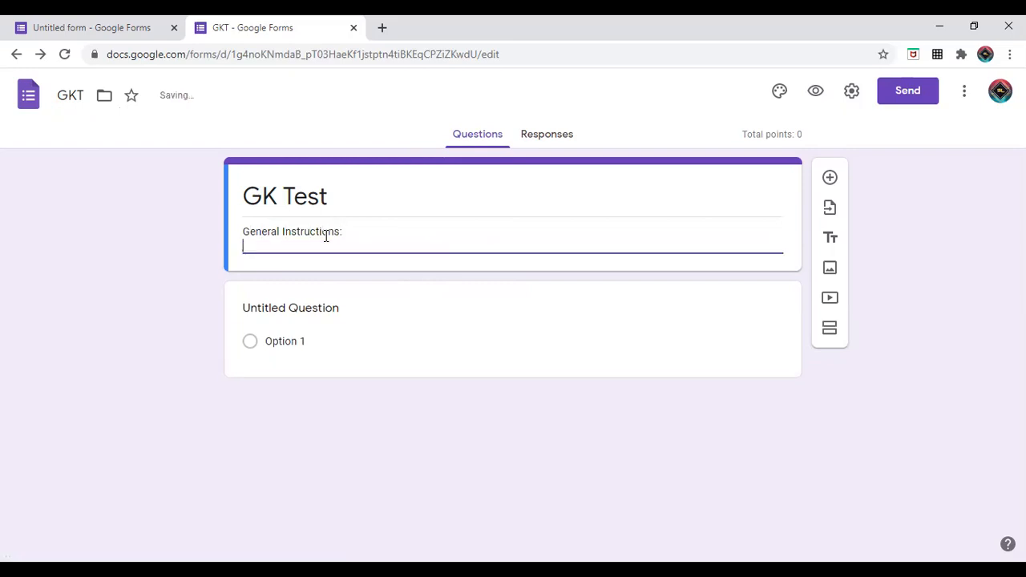
{"action": "type", "text": "M."}
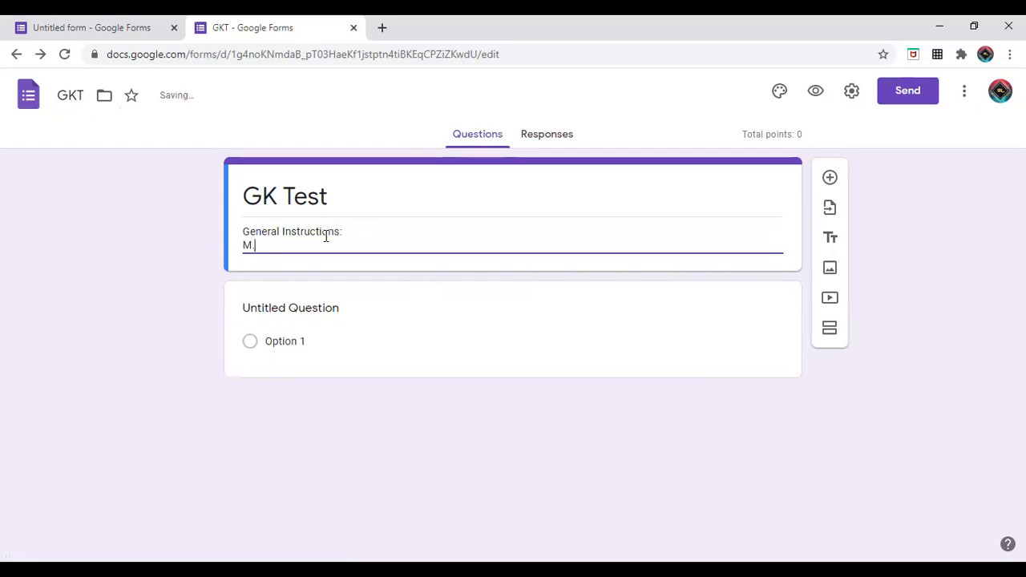
{"action": "type", "text": "M. 1"}
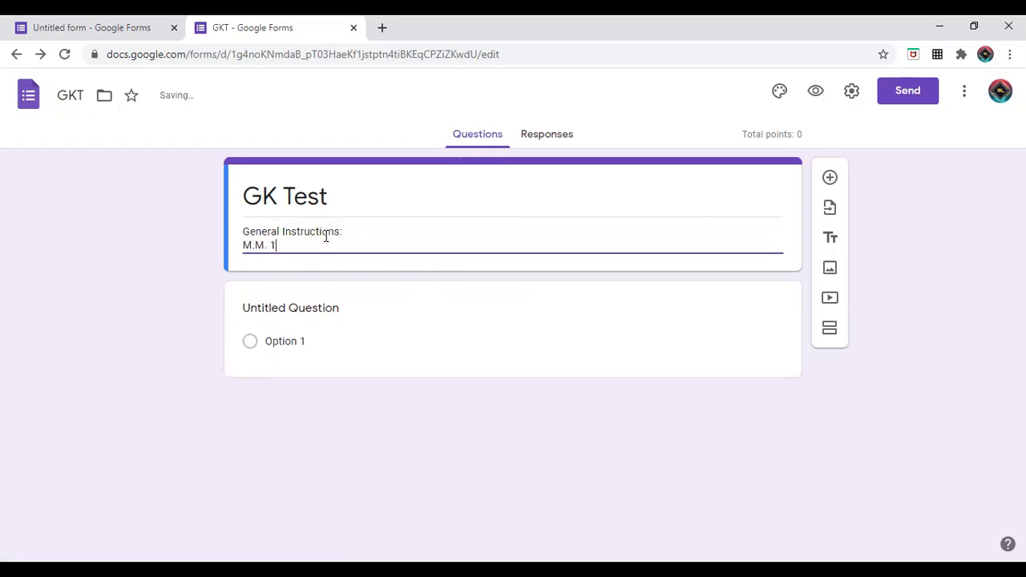
{"action": "type", "text": "0, Time 20 minutes"}
{"action": "key", "text": "Return"}
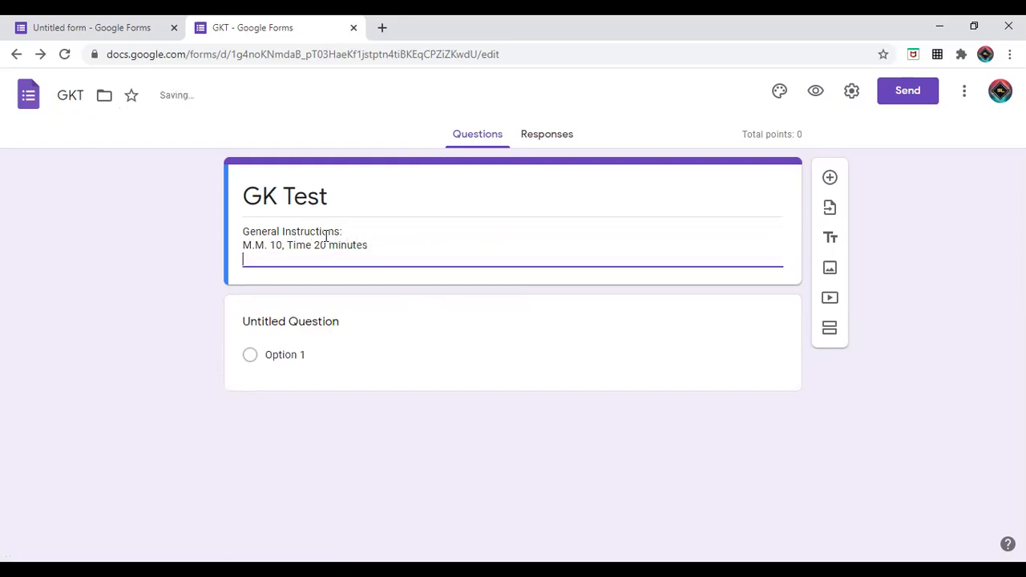
Add the description lines "All questions are compulsory" and "The test is divided into two sections 1 & 2"
{"action": "type", "text": "All questions are compulsory"}
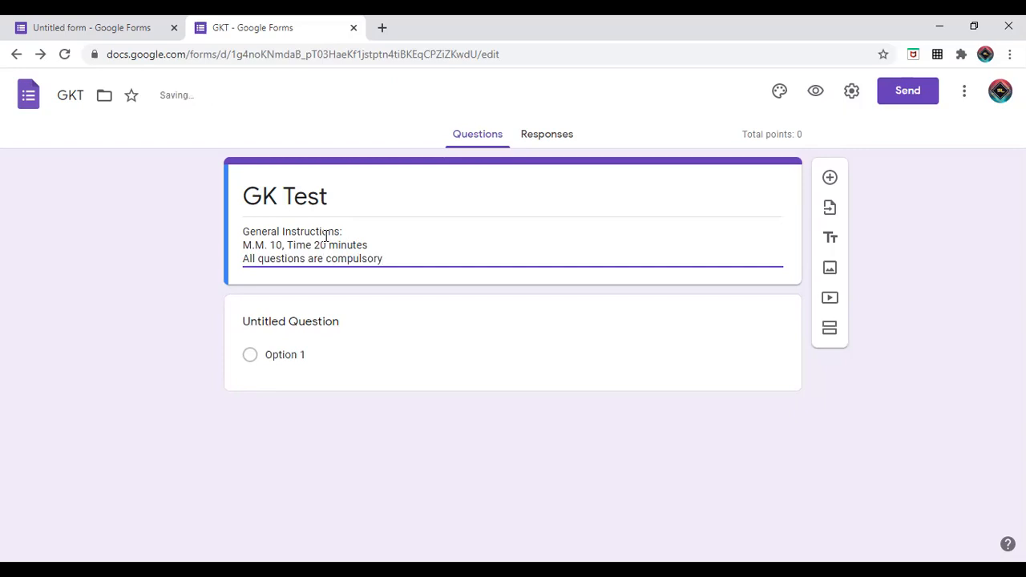
{"action": "key", "text": "Return"}
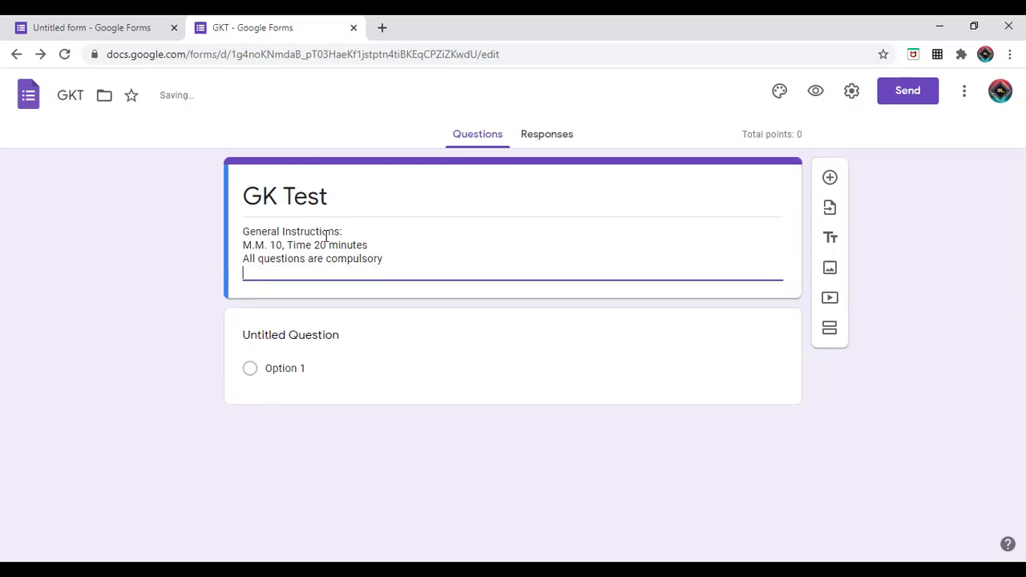
{"action": "type", "text": "The test is divided "}
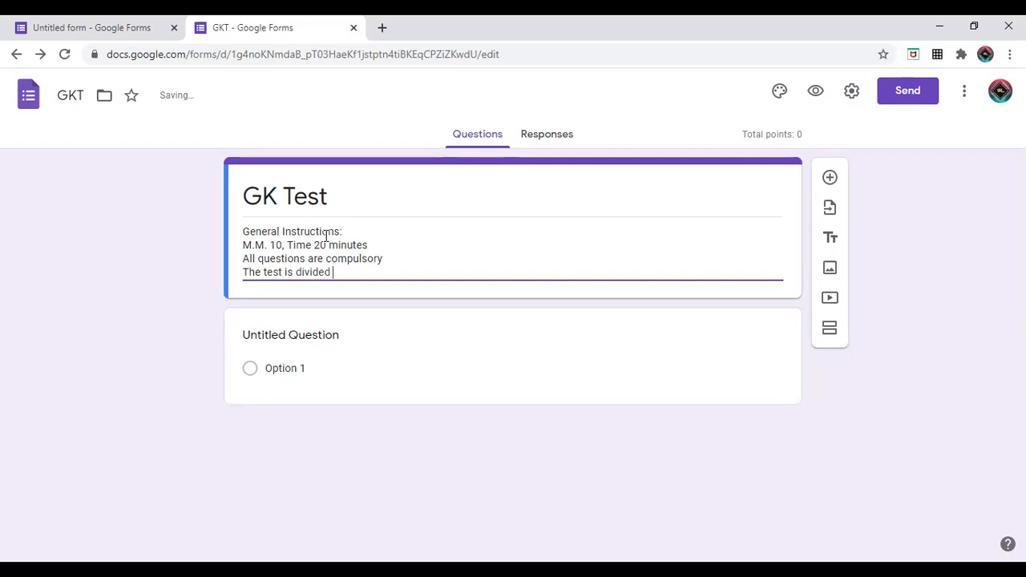
{"action": "type", "text": "into two sections 1 & 2"}
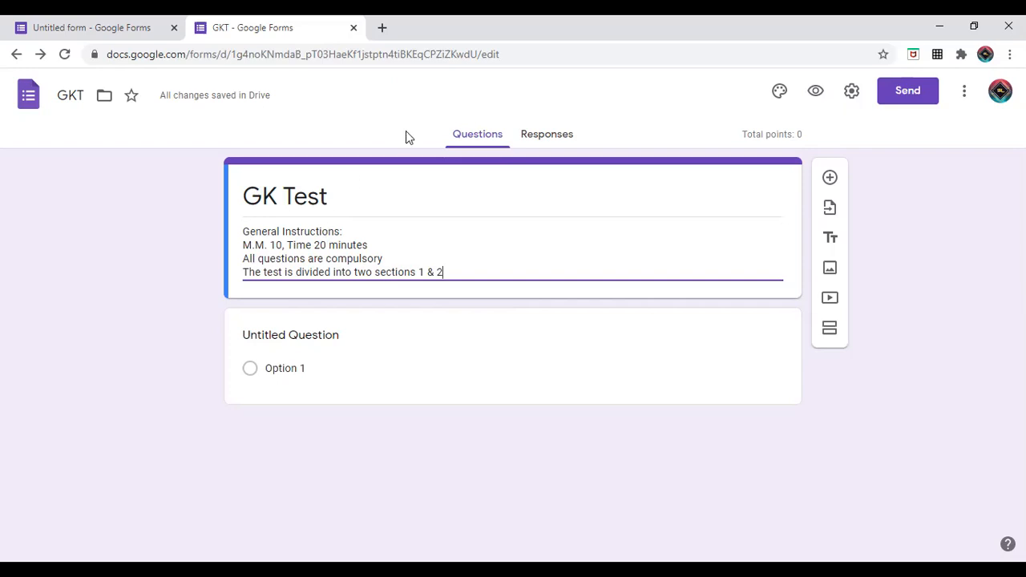
Replace the untitled question's text with "Indians celebrate Republic Day on ________?"
{"action": "left_click", "coordinate": [340, 337]}
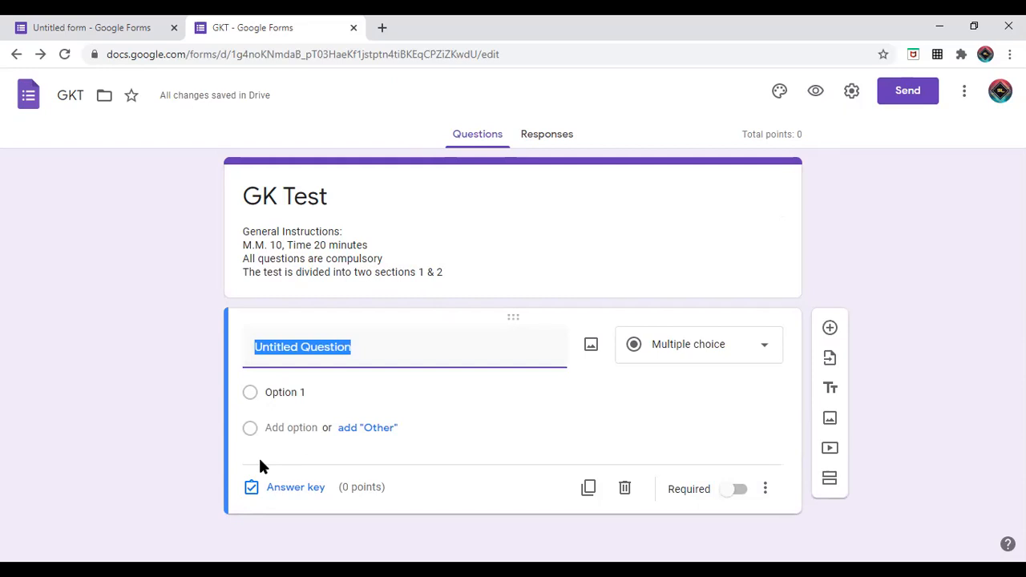
{"action": "type", "text": "WE"}
{"action": "key", "text": "BackSpace"}
{"action": "key", "text": "BackSpace"}
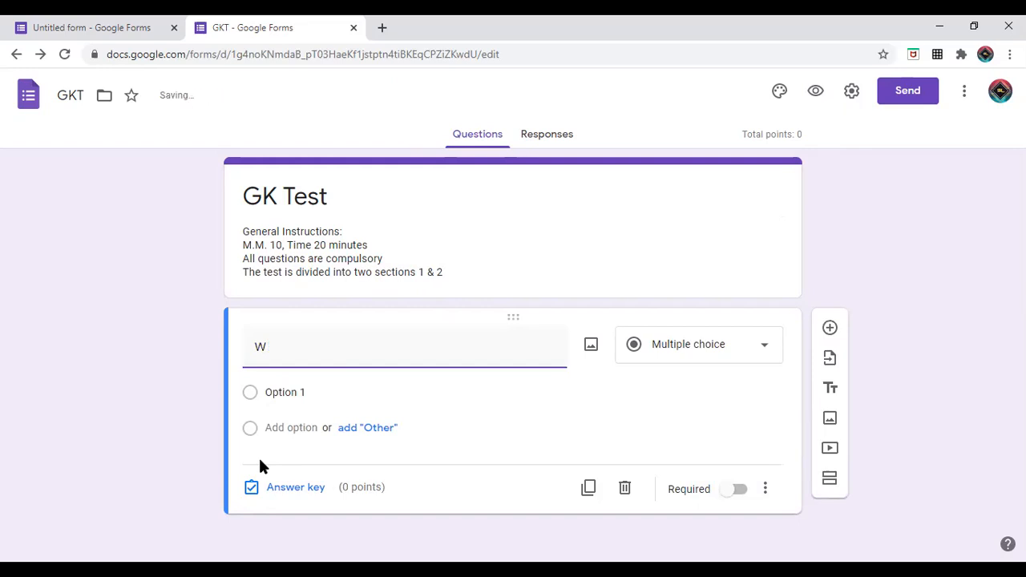
{"action": "type", "text": "Indians celebrate RE"}
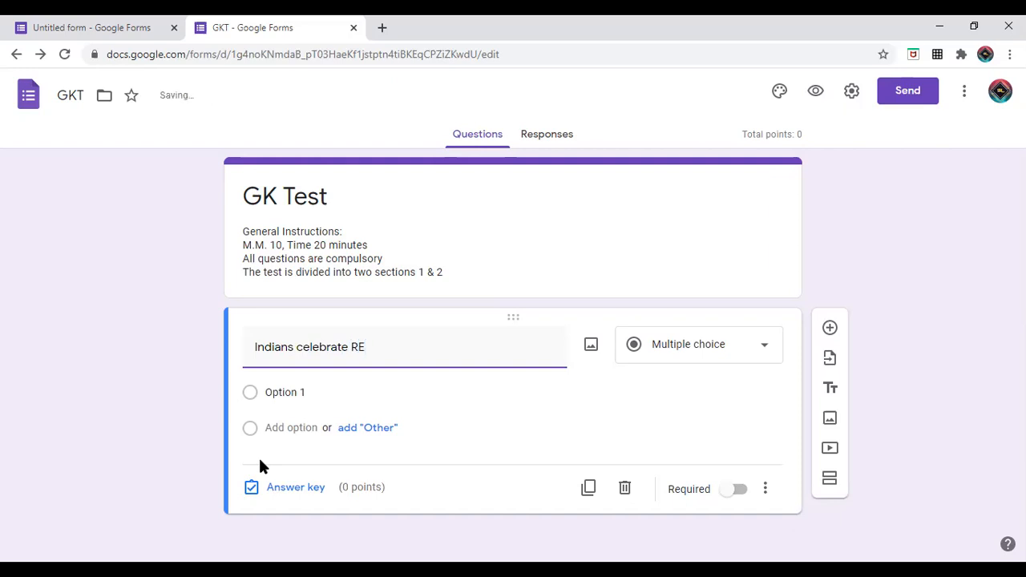
{"action": "key", "text": "BackSpace"}
{"action": "type", "text": "epublic Day on ________"}
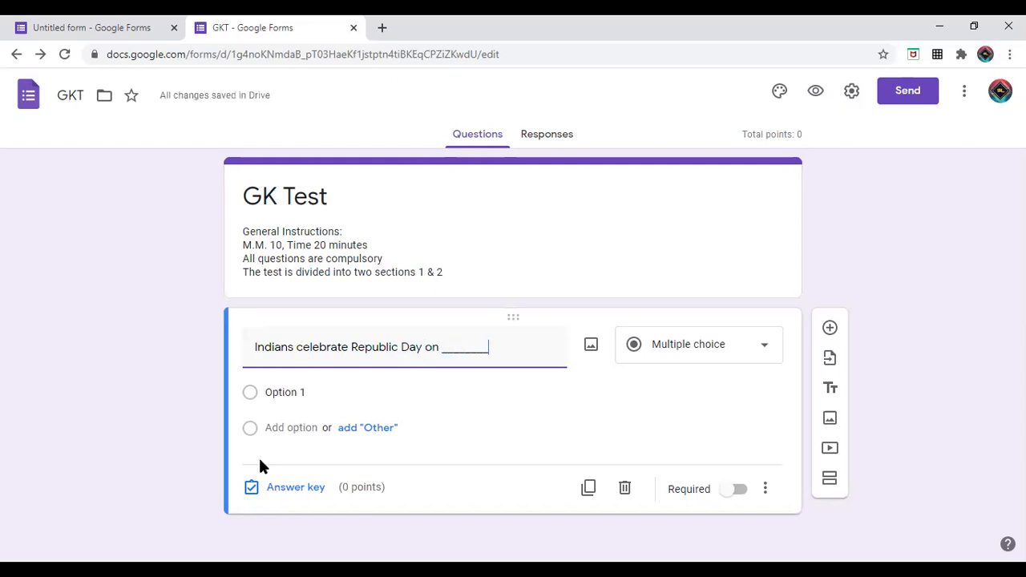
{"action": "type", "text": "?"}
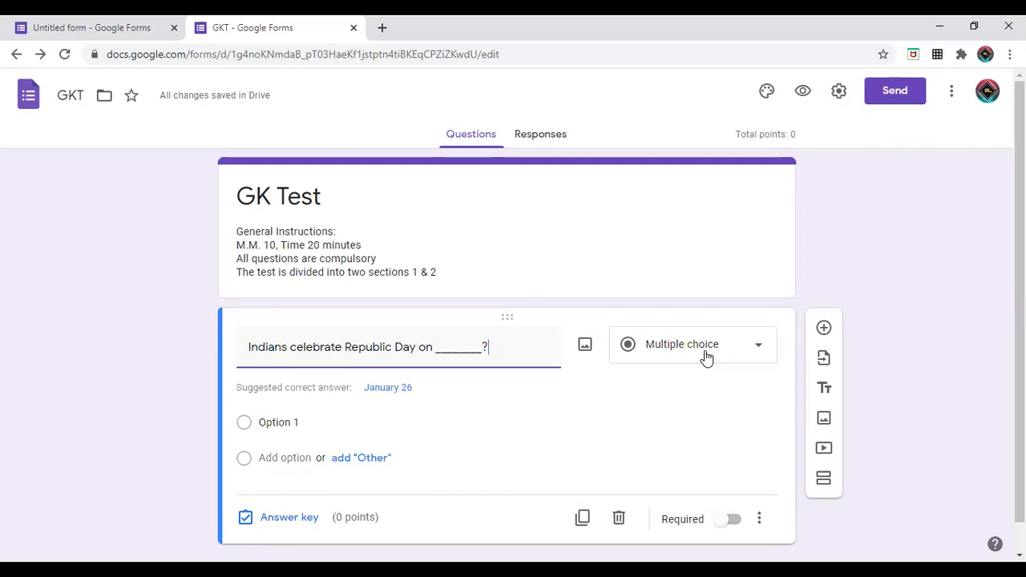
Keep the Republic Day question as multiple choice and enter the options "26 February", "26 January" and "26 August"
{"action": "left_click", "coordinate": [705, 357]}
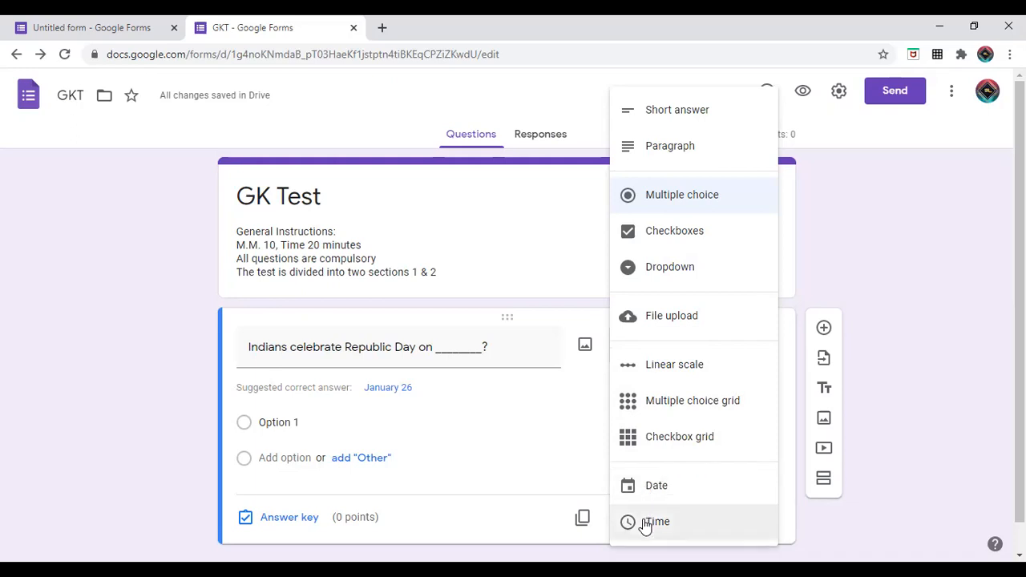
{"action": "left_click", "coordinate": [740, 201]}
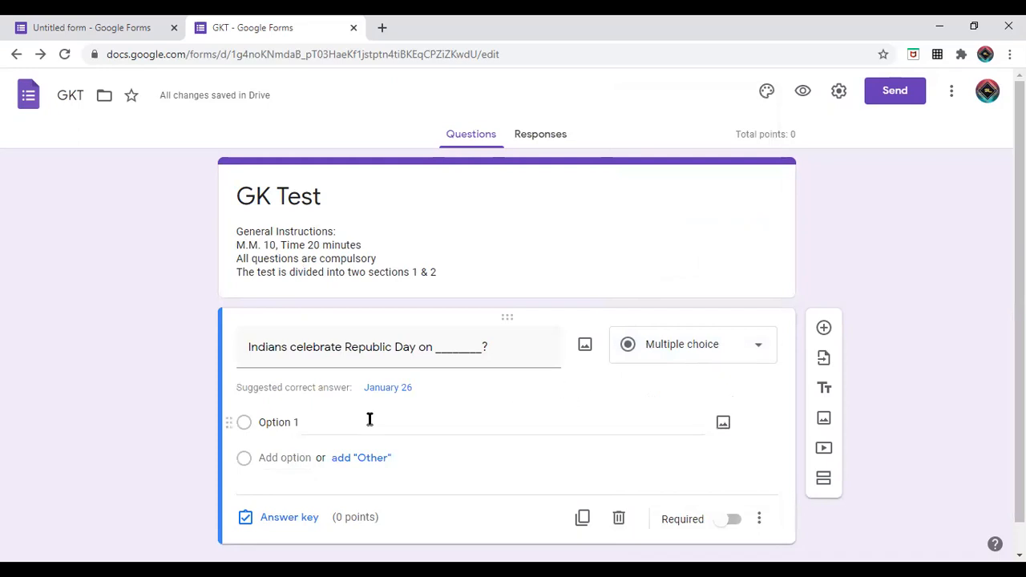
{"action": "left_click", "coordinate": [308, 423]}
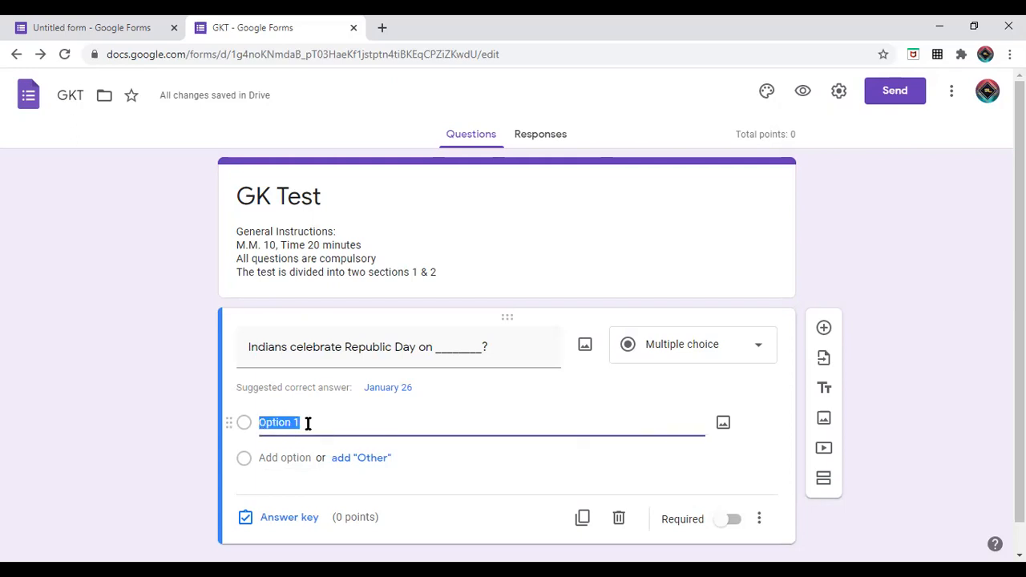
{"action": "type", "text": "26"}
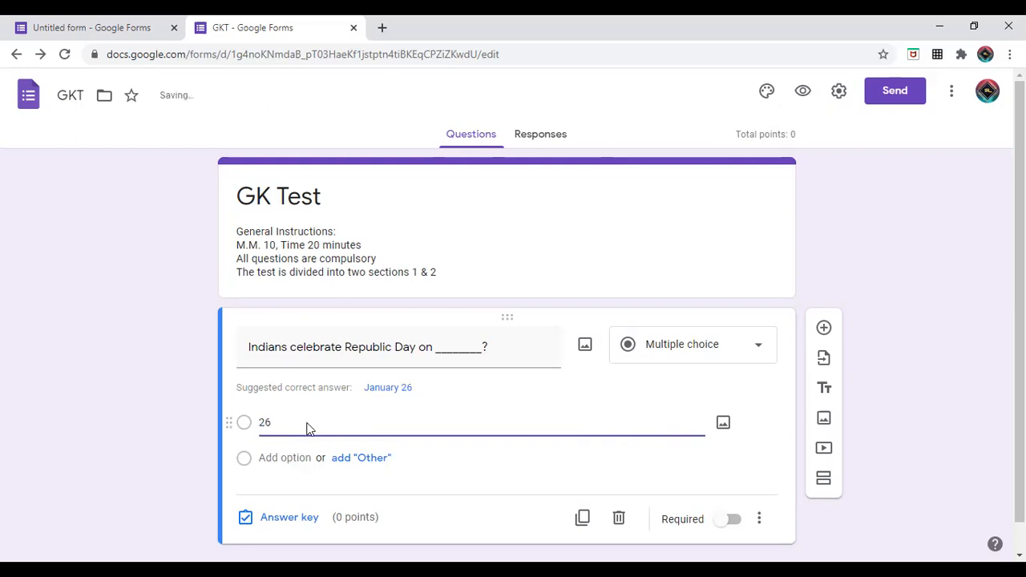
{"action": "type", "text": " February"}
{"action": "left_click", "coordinate": [277, 455]}
{"action": "type", "text": "26 "}
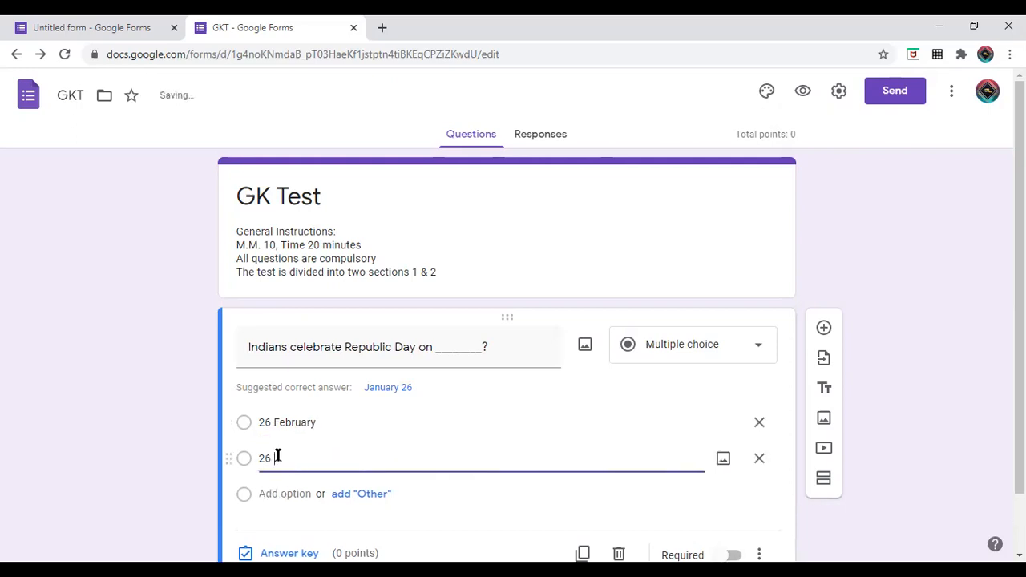
{"action": "type", "text": "January"}
{"action": "key", "text": "Return"}
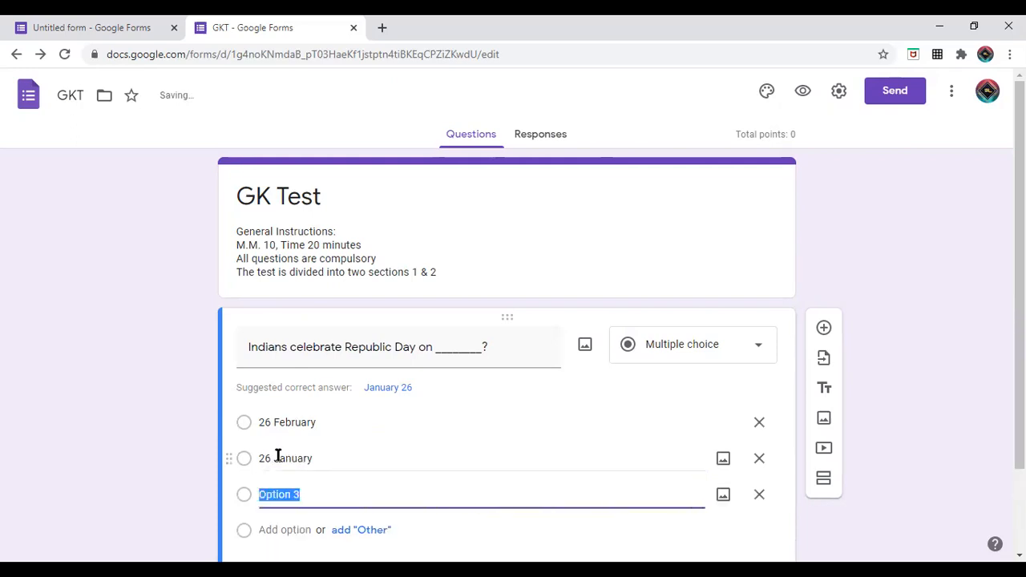
{"action": "type", "text": "26 "}
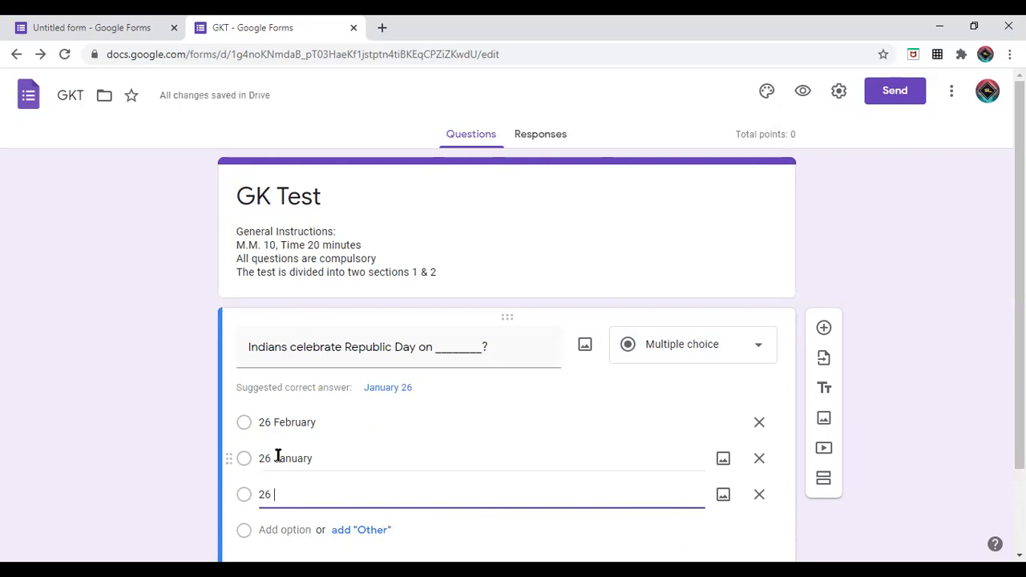
{"action": "type", "text": "August"}
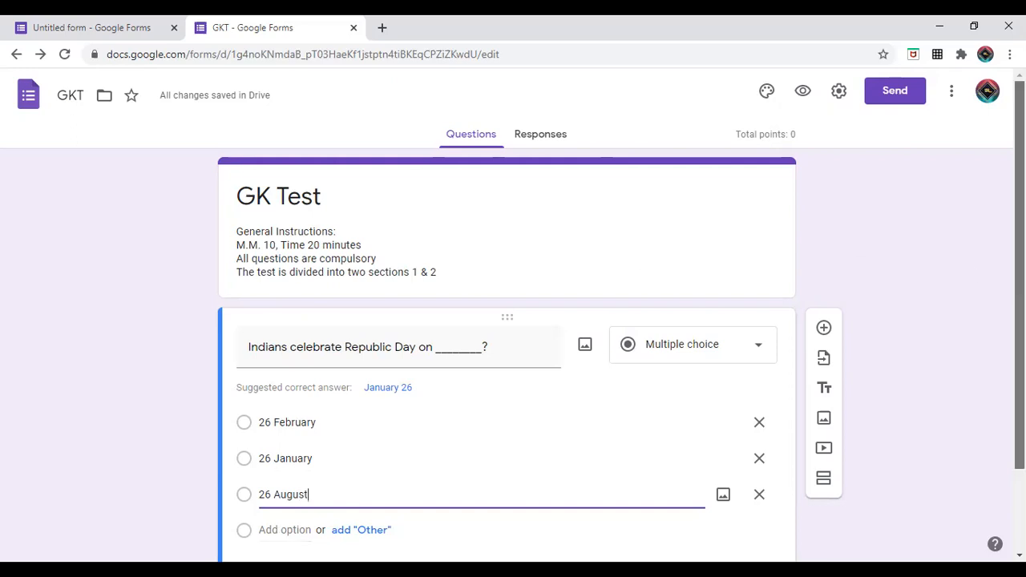
Set the Republic Day question's answer key to 26 January worth 1 point, and make the question required
{"action": "scroll", "coordinate": [692, 369], "scroll_direction": "down", "scroll_amount": 2}
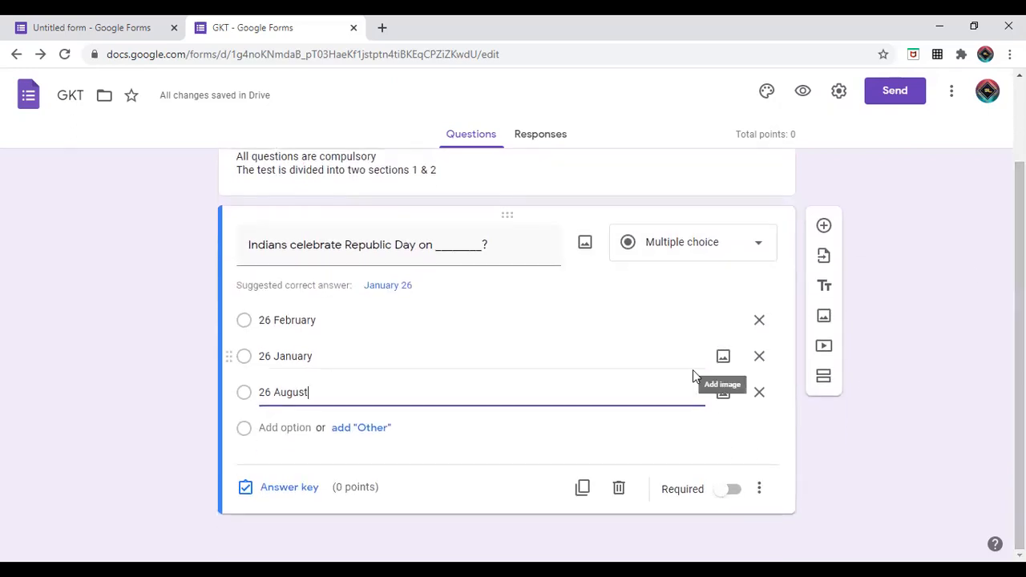
{"action": "left_click", "coordinate": [288, 487]}
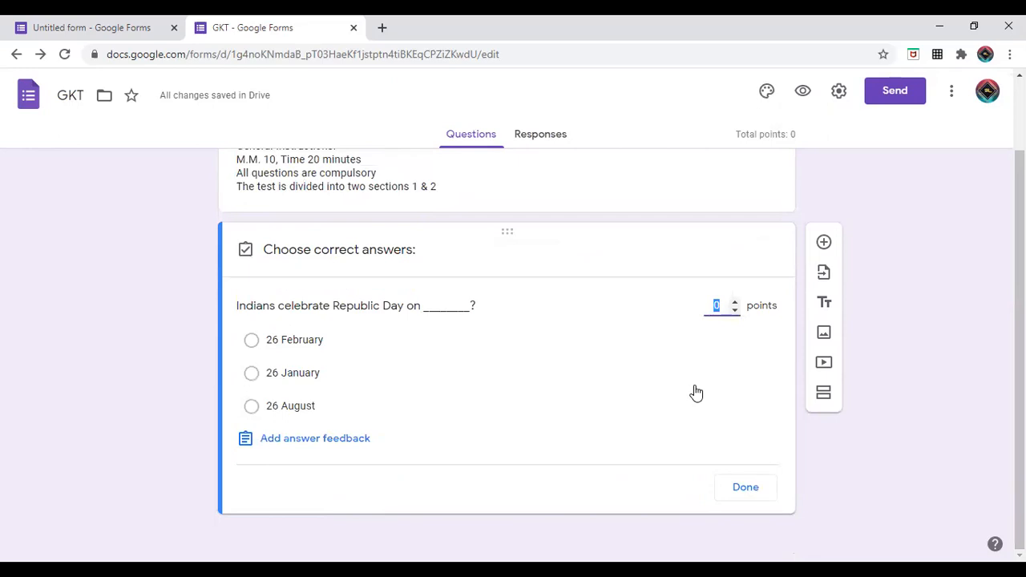
{"action": "left_click", "coordinate": [735, 306]}
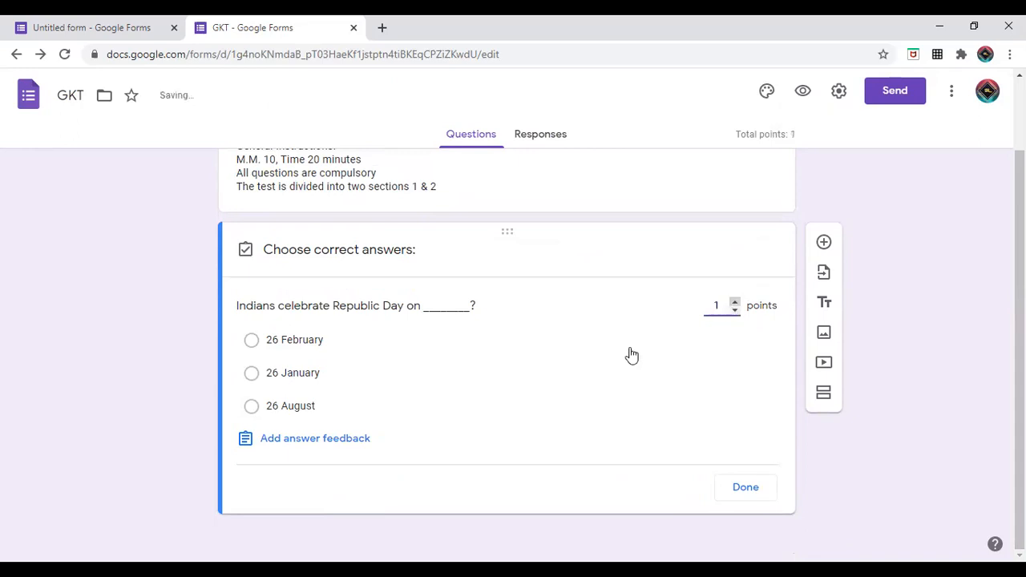
{"action": "left_click", "coordinate": [252, 382]}
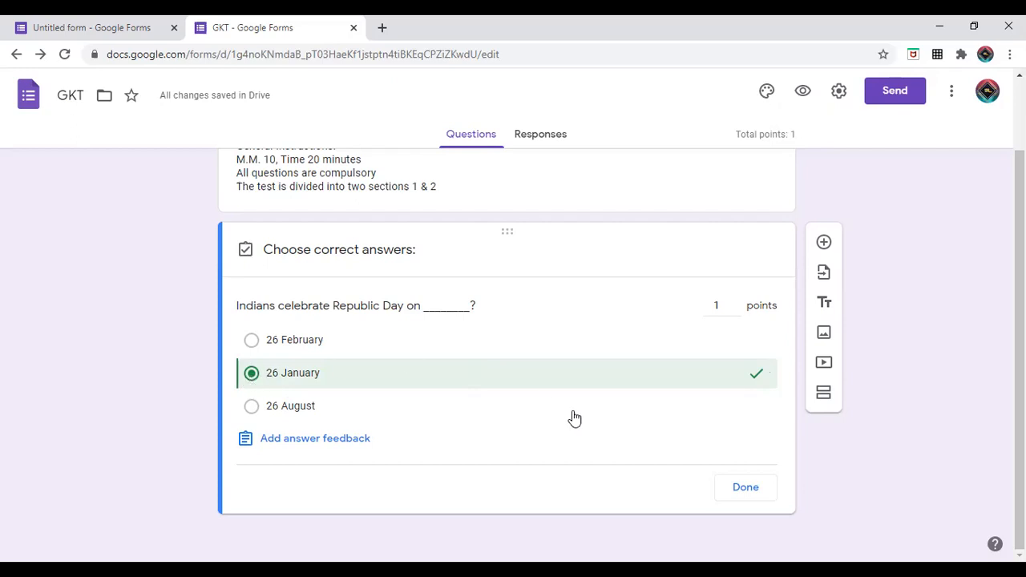
{"action": "left_click", "coordinate": [745, 489]}
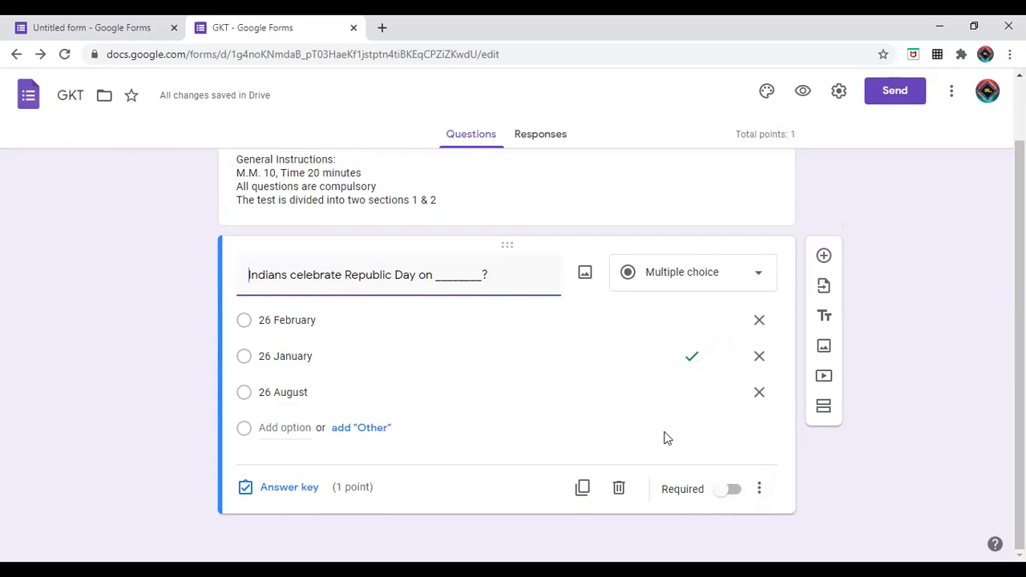
{"action": "left_click", "coordinate": [735, 496]}
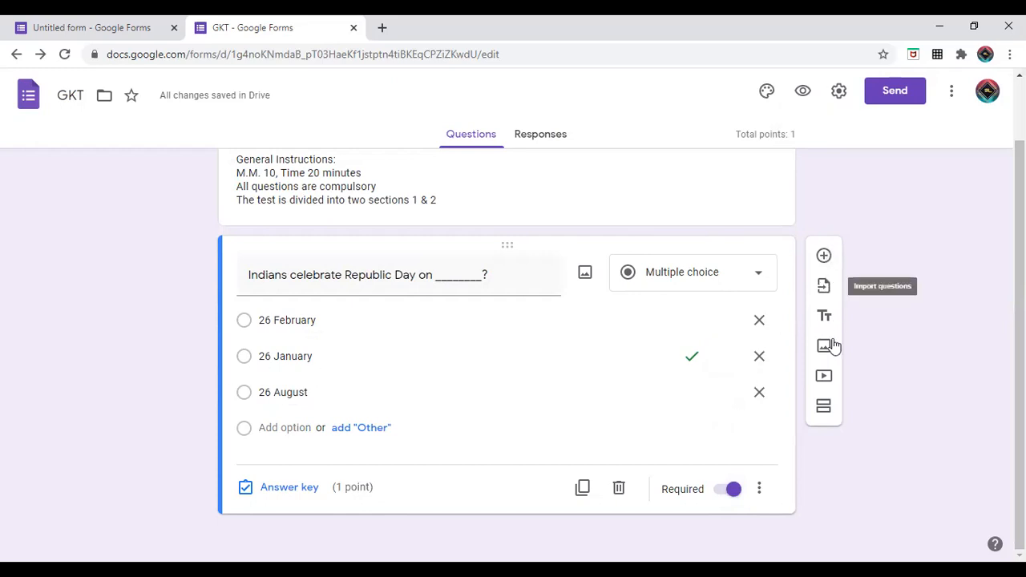
Add a new question below with the text "Who is the Prime Minister of USA?"
{"action": "left_click", "coordinate": [823, 256]}
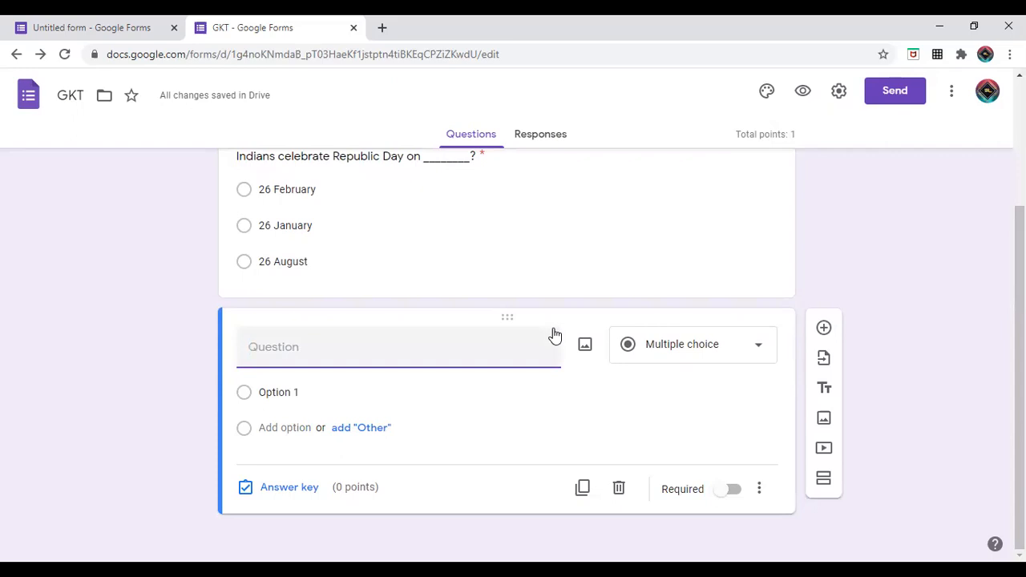
{"action": "type", "text": "Who is"}
{"action": "type", "text": "the"}
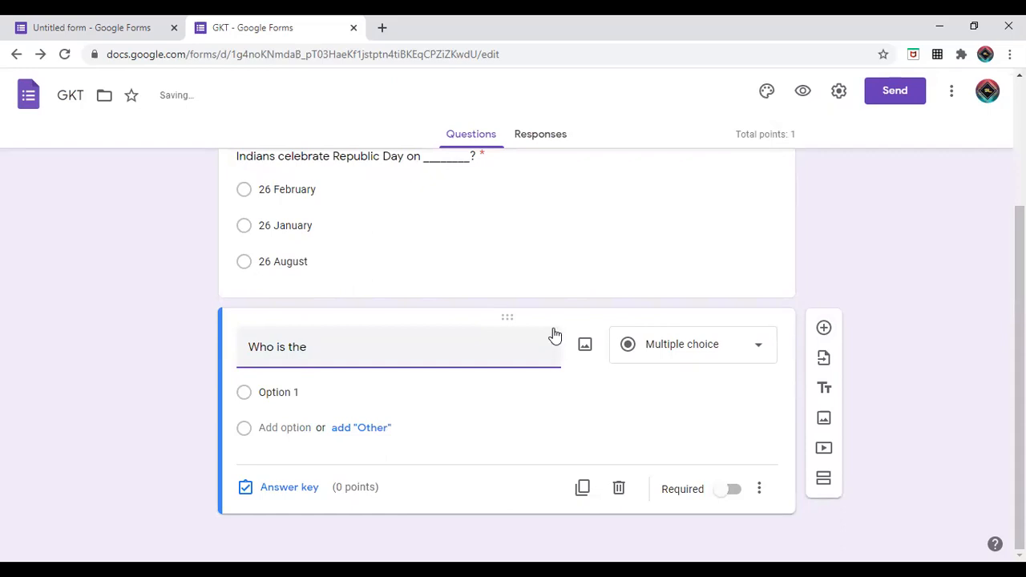
{"action": "type", "text": " Prime "}
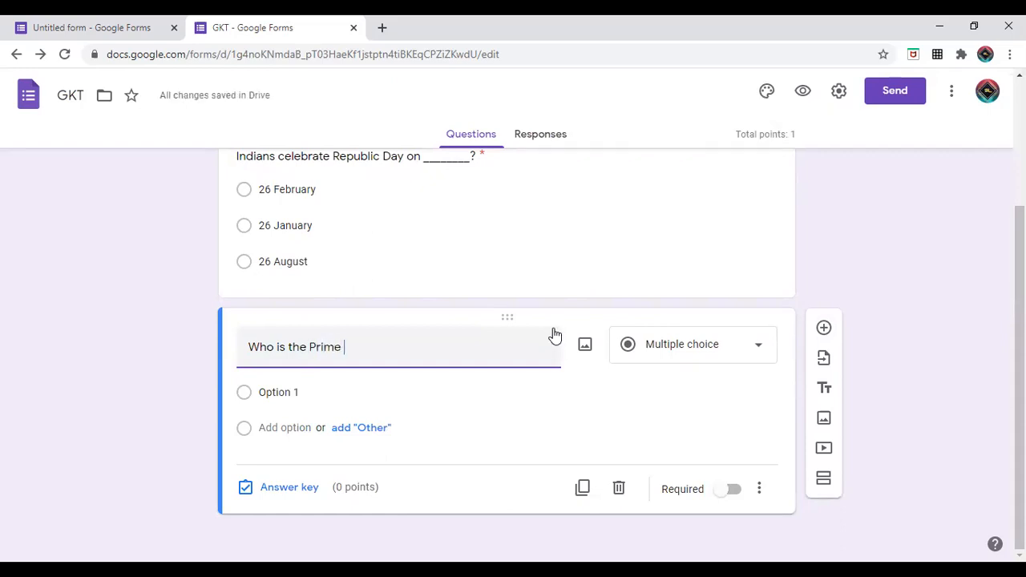
{"action": "type", "text": "Minis"}
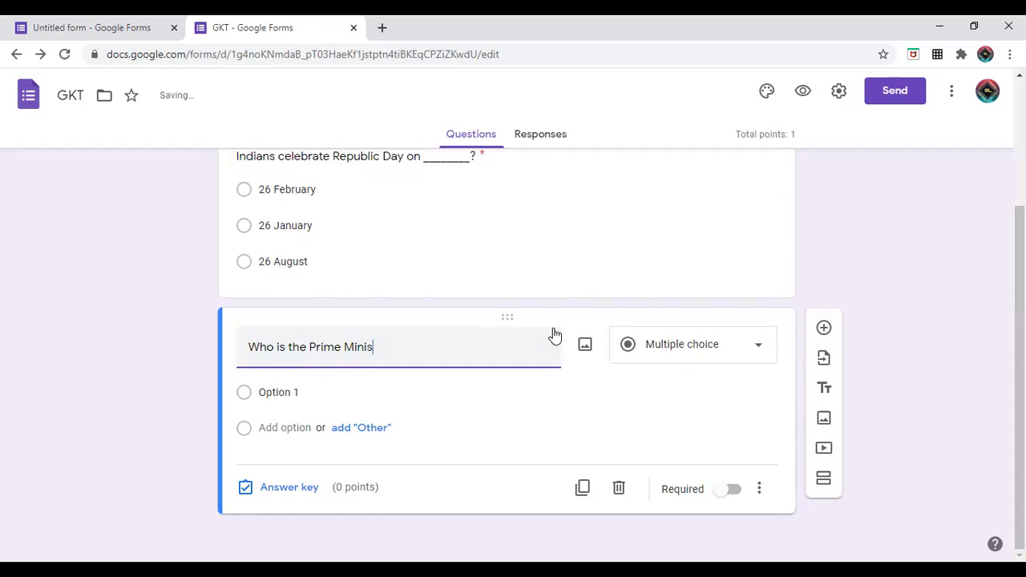
{"action": "type", "text": "ter of USA?"}
Reword the second question to read "Who is the new President of USA?"
{"action": "left_click", "coordinate": [392, 354]}
{"action": "key", "text": "BackSpace"}
{"action": "key", "text": "BackSpace"}
{"action": "key", "text": "BackSpace"}
{"action": "key", "text": "BackSpace"}
{"action": "key", "text": "BackSpace"}
{"action": "key", "text": "BackSpace"}
{"action": "key", "text": "BackSpace"}
{"action": "key", "text": "BackSpace"}
{"action": "key", "text": "BackSpace"}
{"action": "key", "text": "BackSpace"}
{"action": "key", "text": "BackSpace"}
{"action": "key", "text": "BackSpace"}
{"action": "key", "text": "BackSpace"}
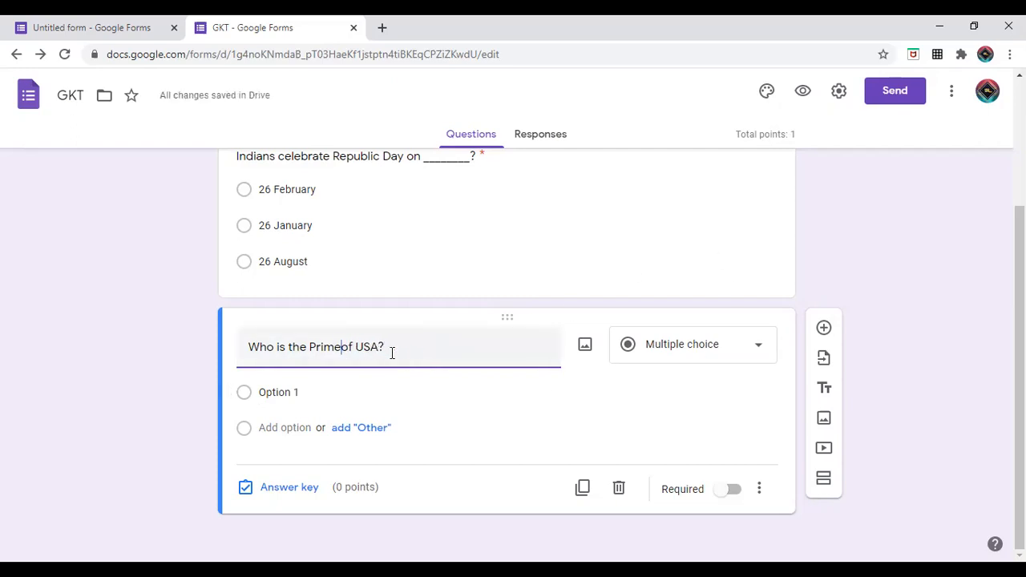
{"action": "type", "text": "esident"}
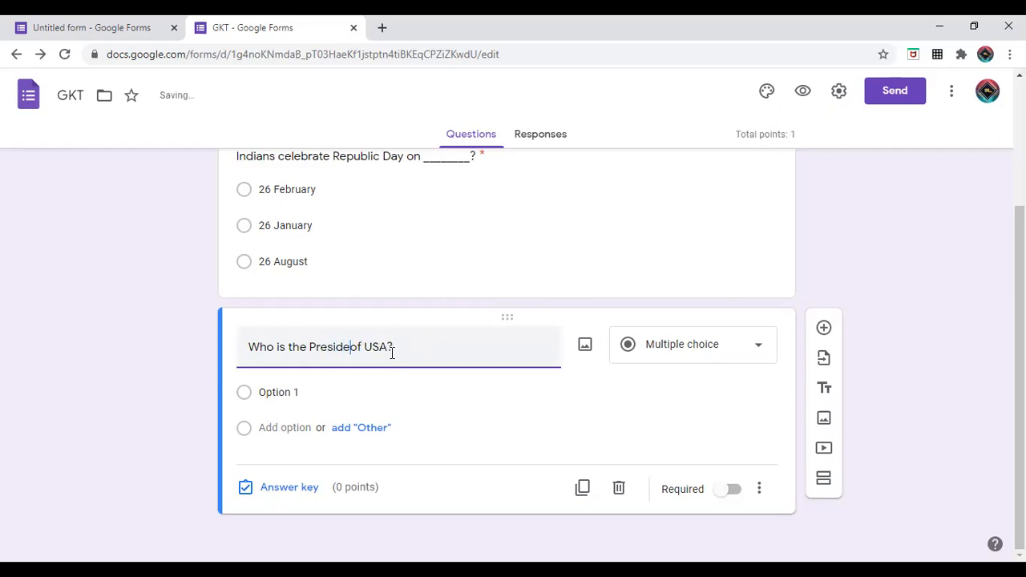
{"action": "left_click", "coordinate": [310, 349]}
{"action": "type", "text": "new"}
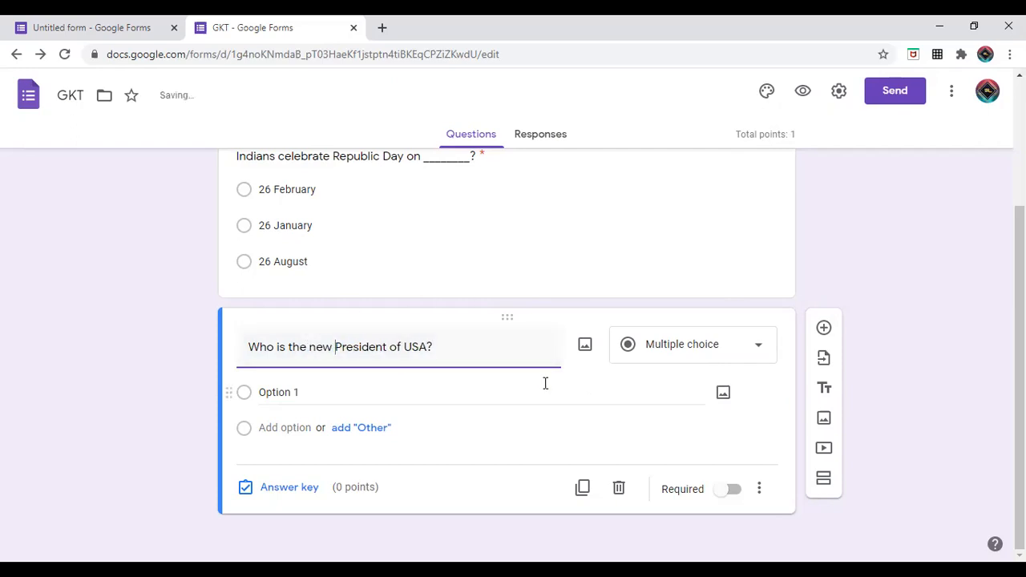
Change the President question's type to Short answer and assign it 2 points in its answer key
{"action": "left_click", "coordinate": [731, 355]}
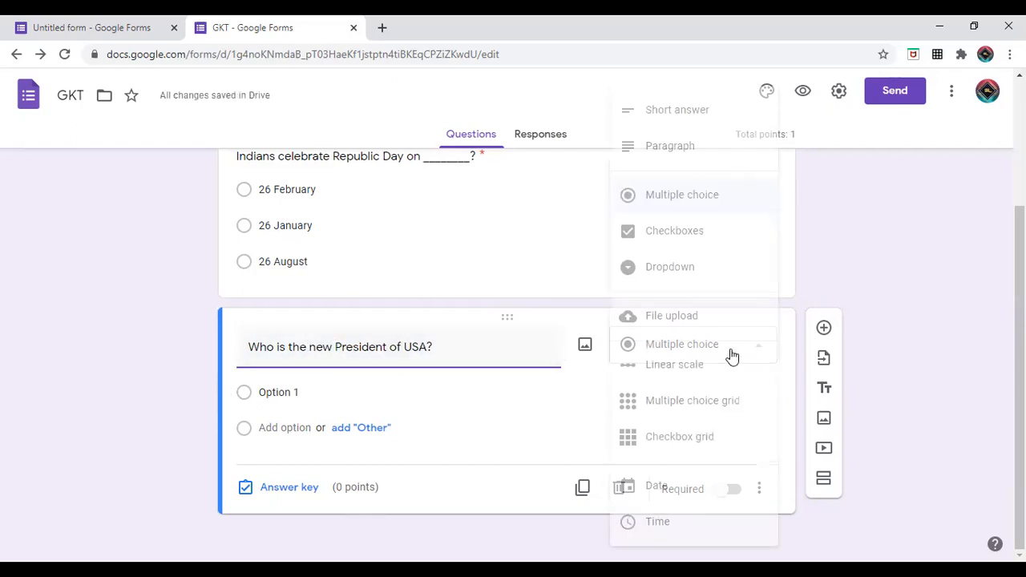
{"action": "left_click", "coordinate": [705, 122]}
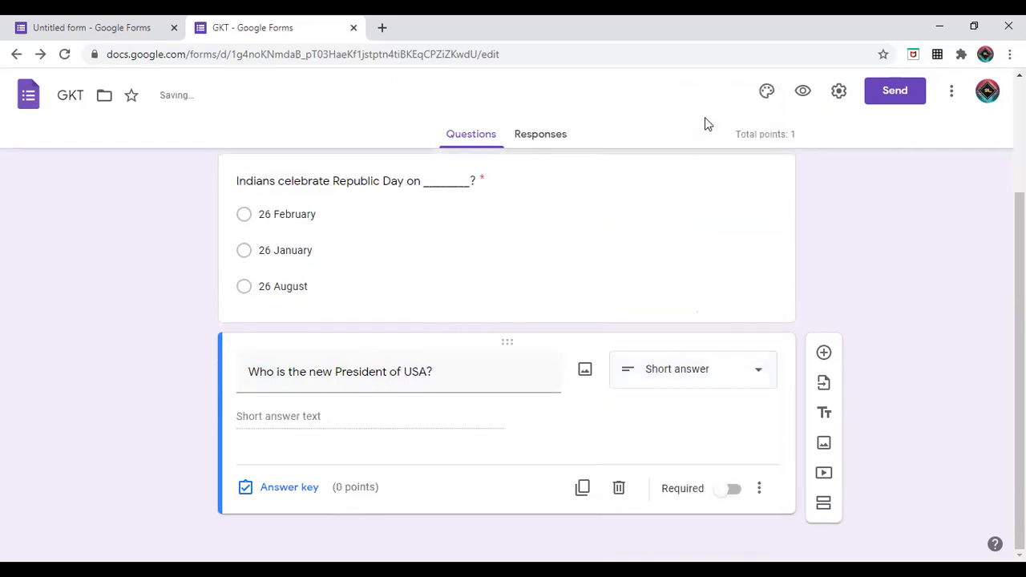
{"action": "left_click", "coordinate": [289, 487]}
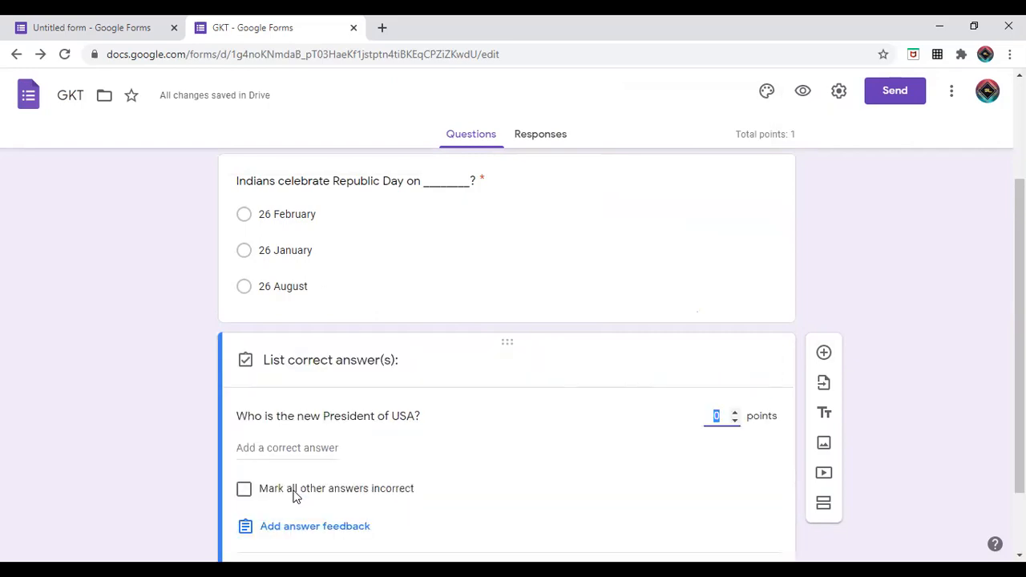
{"action": "left_click", "coordinate": [735, 412]}
{"action": "left_click", "coordinate": [734, 412]}
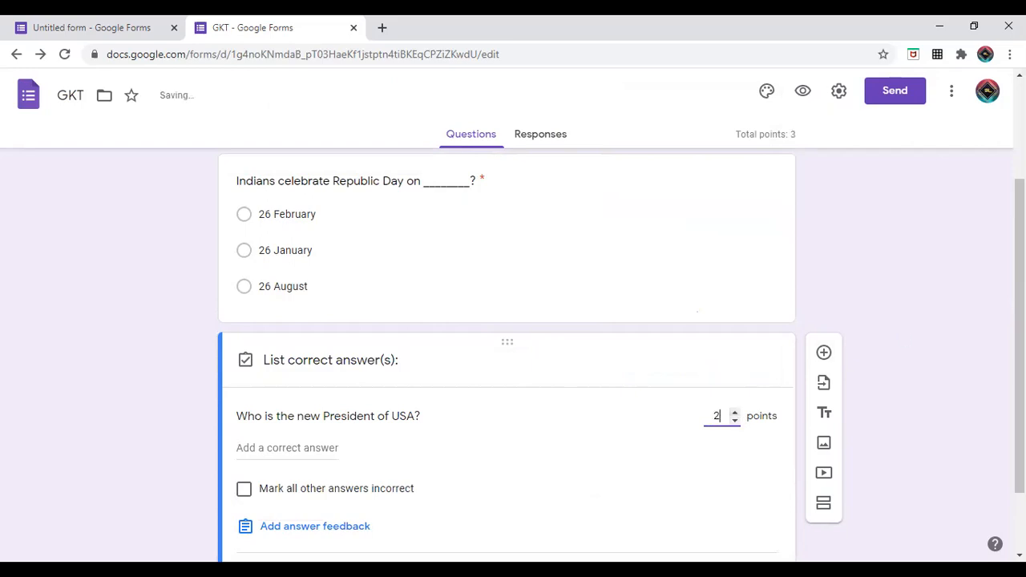
Add "Joe Biden" and "joe biden" as correct answers to the President question
{"action": "left_click_drag", "start_coordinate": [1019, 353], "coordinate": [1019, 410]}
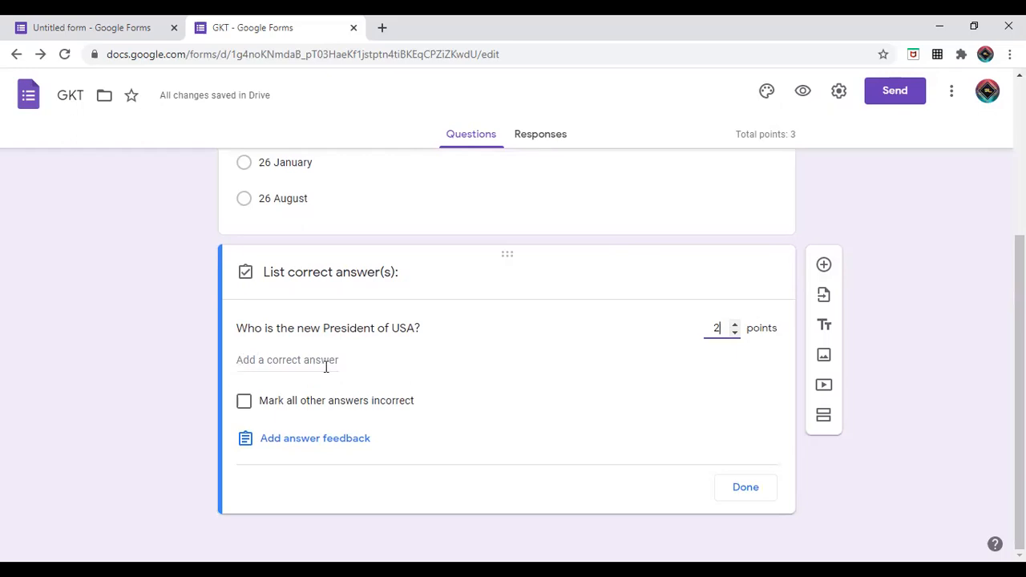
{"action": "left_click", "coordinate": [248, 363]}
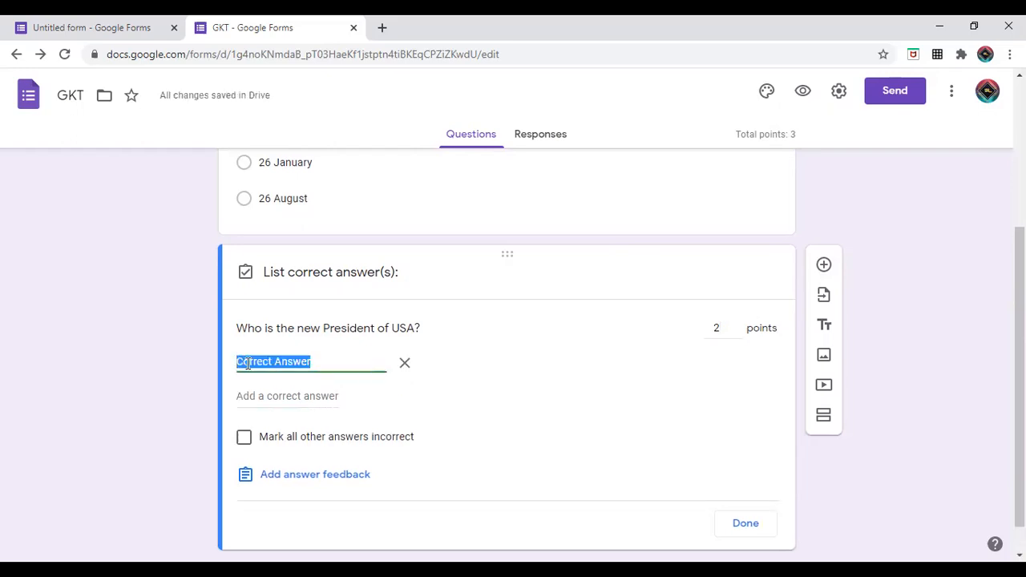
{"action": "type", "text": "Joe"}
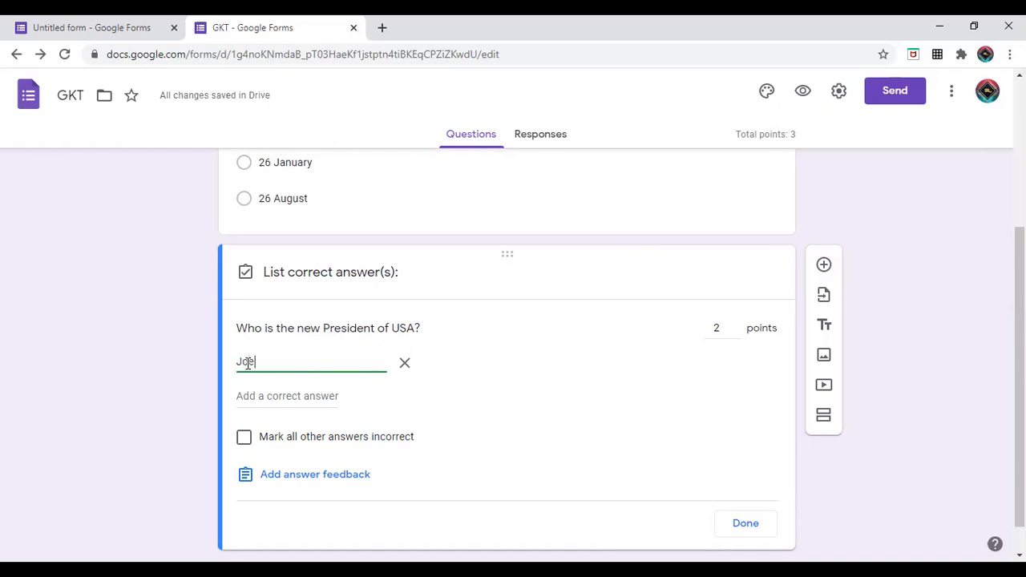
{"action": "type", "text": " Biden"}
{"action": "left_click", "coordinate": [289, 398]}
{"action": "type", "text": "joe biden"}
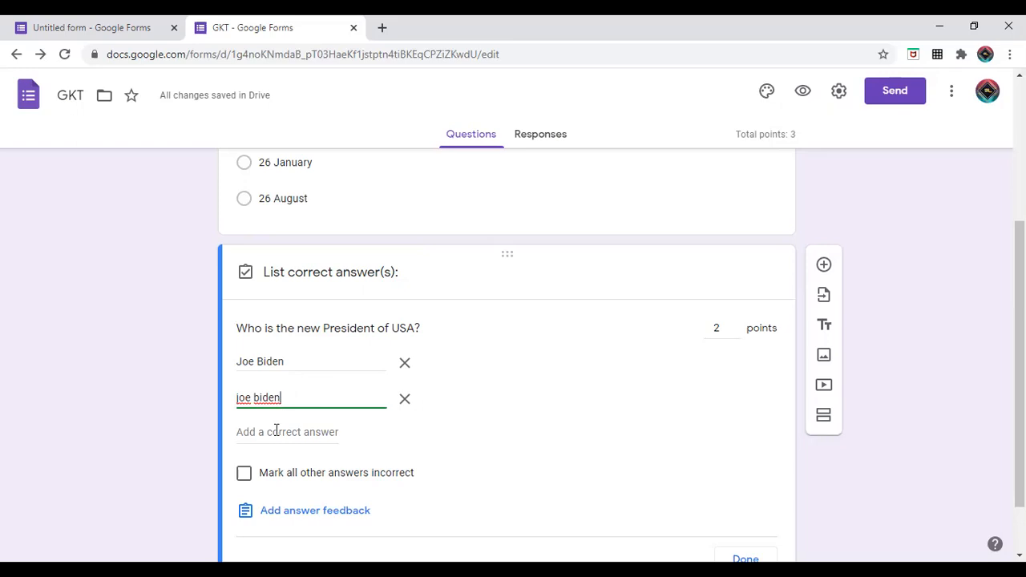
Add the further accepted spellings "Joe biden", "joe Biden" and "JOE BIDEN" to the President question's correct answers
{"action": "left_click", "coordinate": [275, 432]}
{"action": "type", "text": "Joe"}
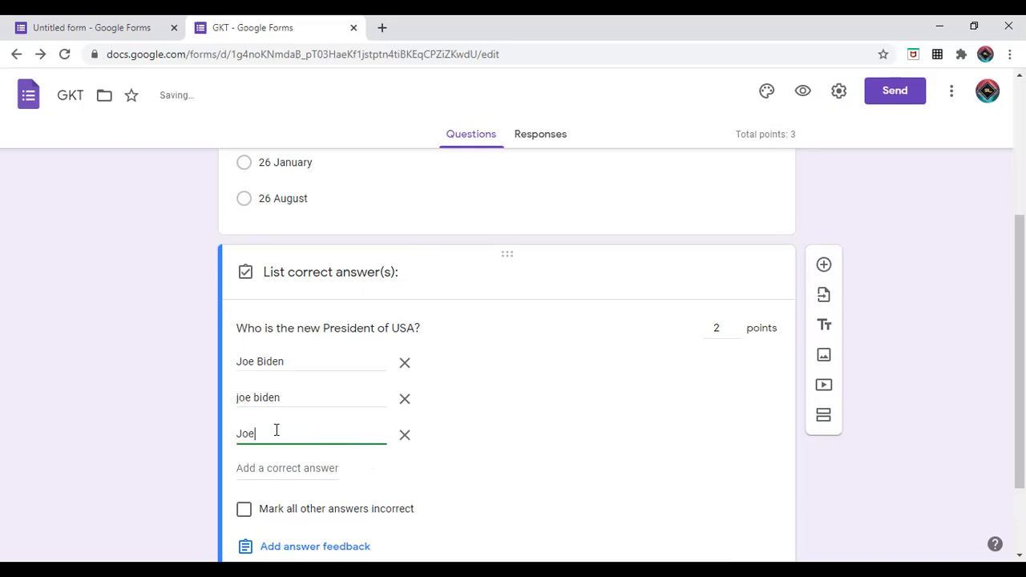
{"action": "type", "text": " biden"}
{"action": "left_click", "coordinate": [274, 468]}
{"action": "type", "text": "joe "}
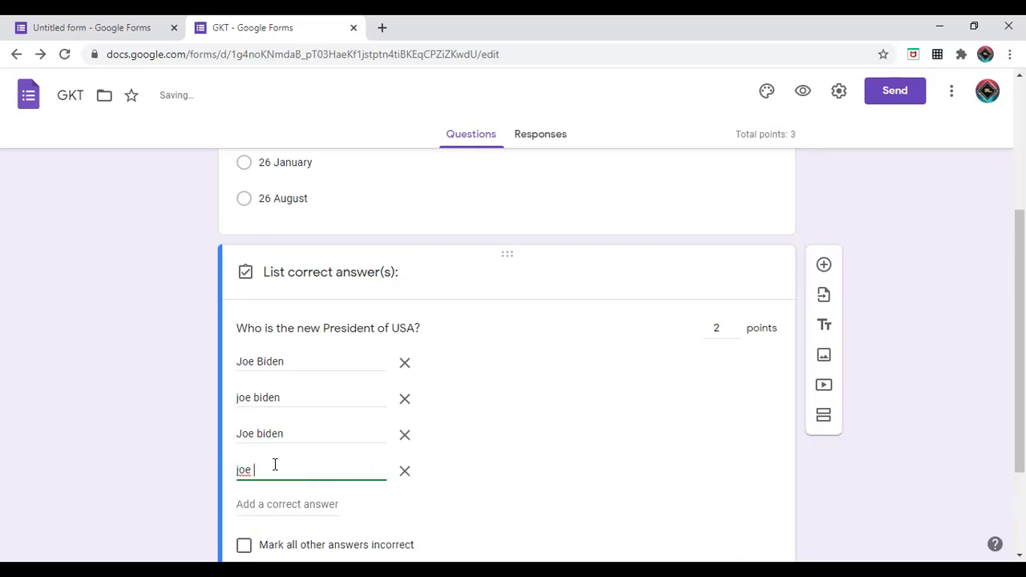
{"action": "type", "text": "Biden"}
{"action": "left_click", "coordinate": [257, 503]}
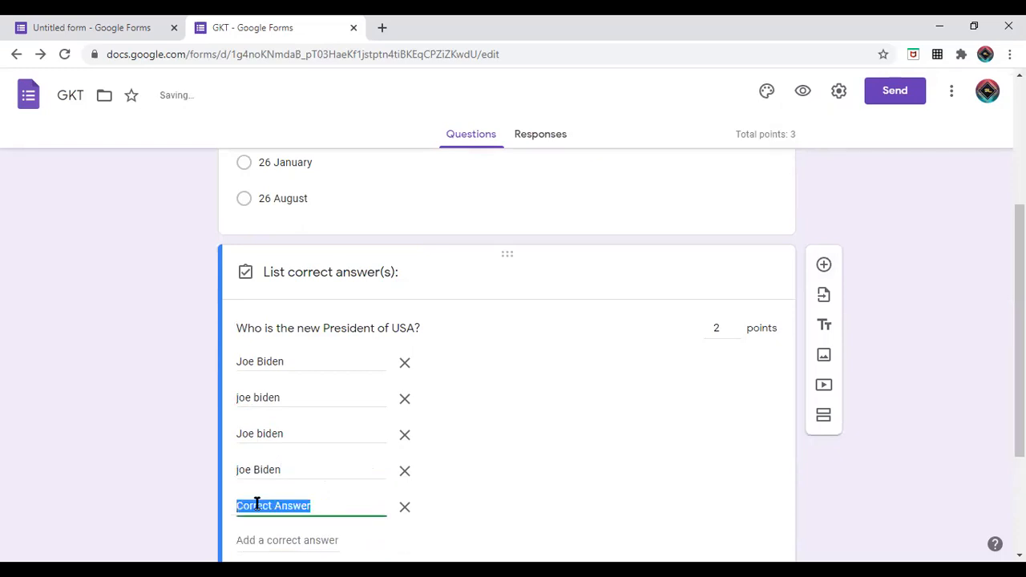
{"action": "type", "text": "JOE BIDEN"}
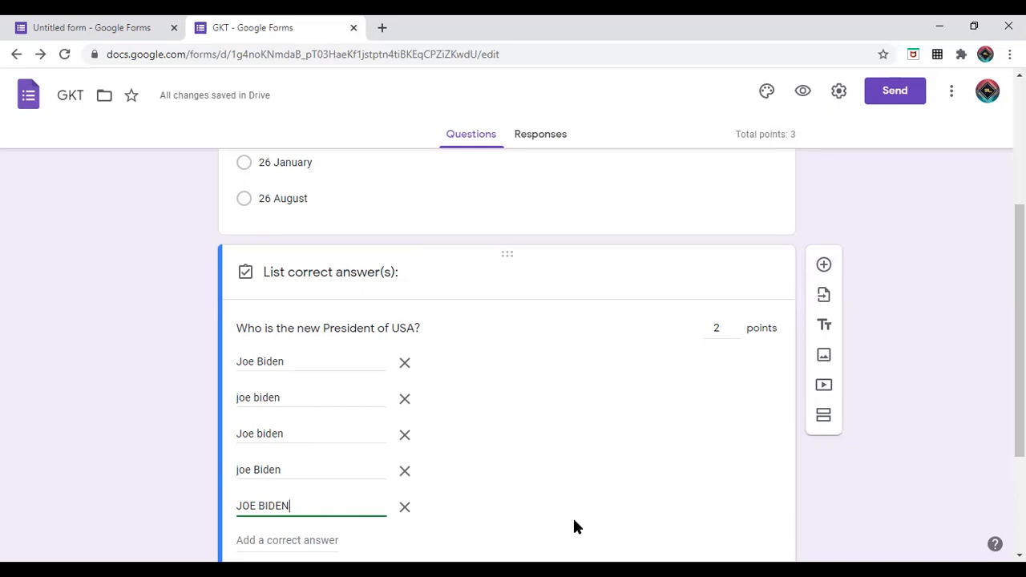
{"action": "scroll", "coordinate": [513, 353], "scroll_direction": "down", "scroll_amount": 1}
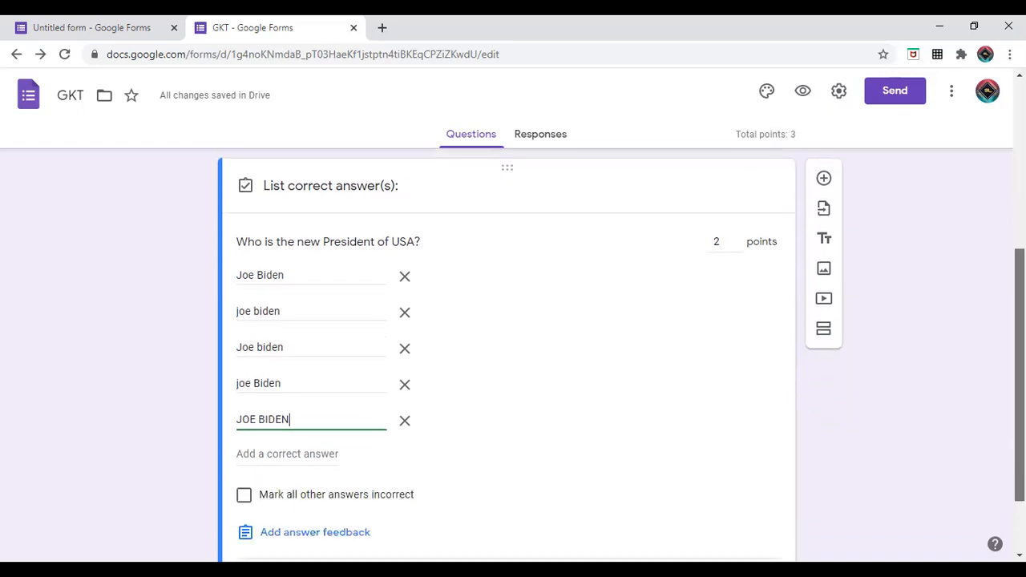
{"action": "scroll", "coordinate": [513, 353], "scroll_direction": "down", "scroll_amount": 1}
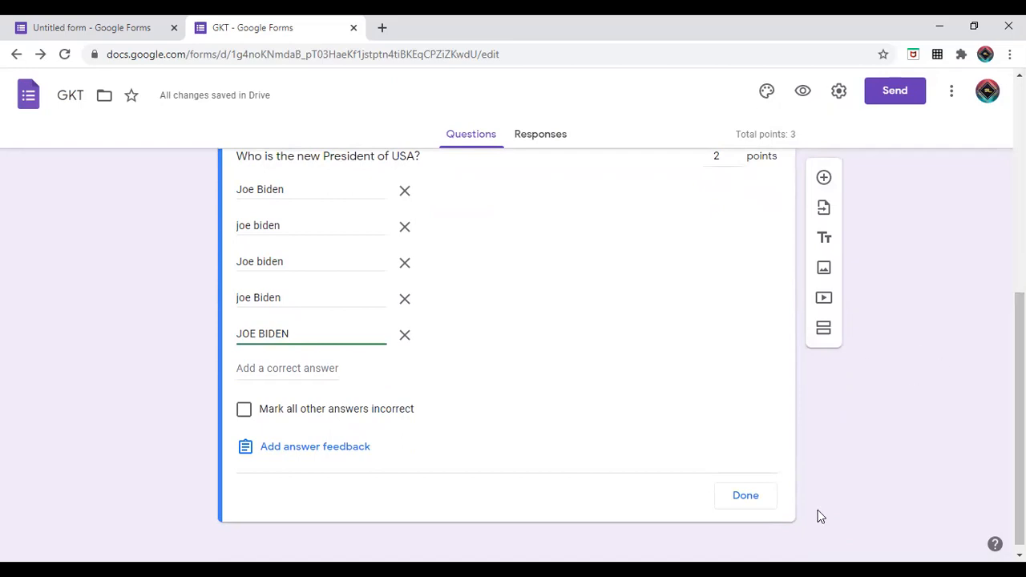
Finish the President question's answer key and insert a title block headed "SECTION 1" above the Republic Day question
{"action": "left_click", "coordinate": [745, 497]}
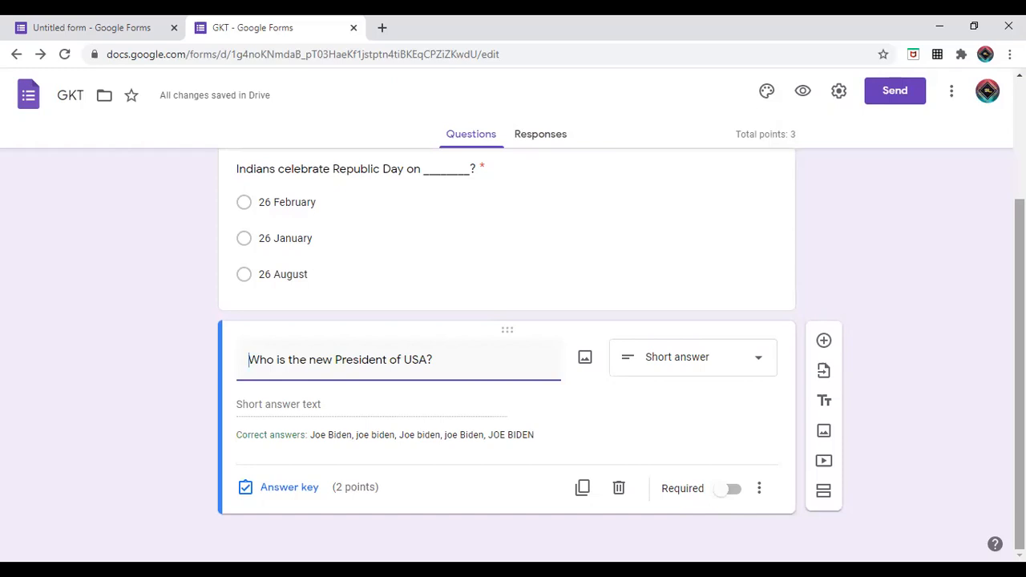
{"action": "scroll", "coordinate": [740, 448], "scroll_direction": "up", "scroll_amount": 2}
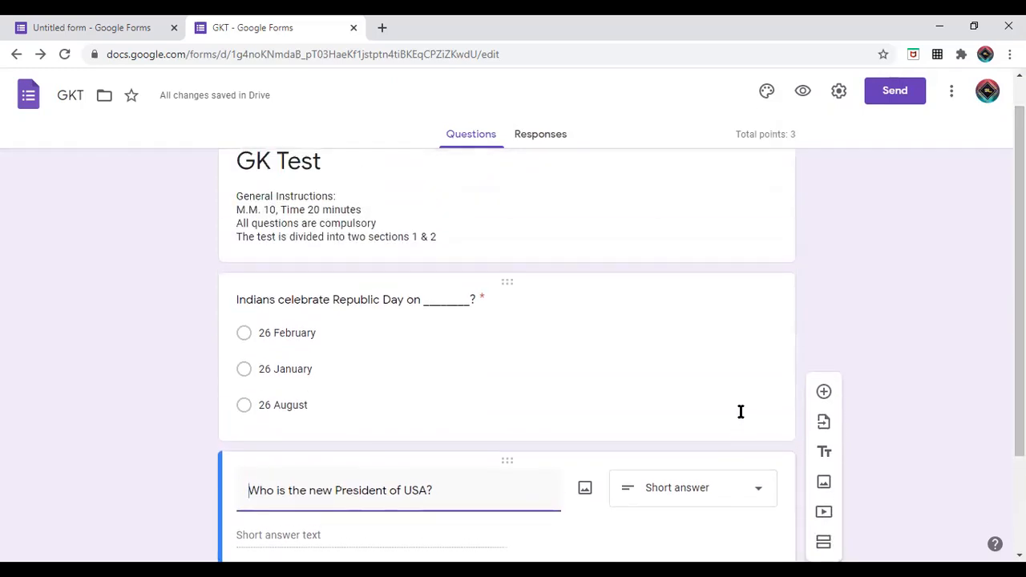
{"action": "left_click", "coordinate": [740, 411]}
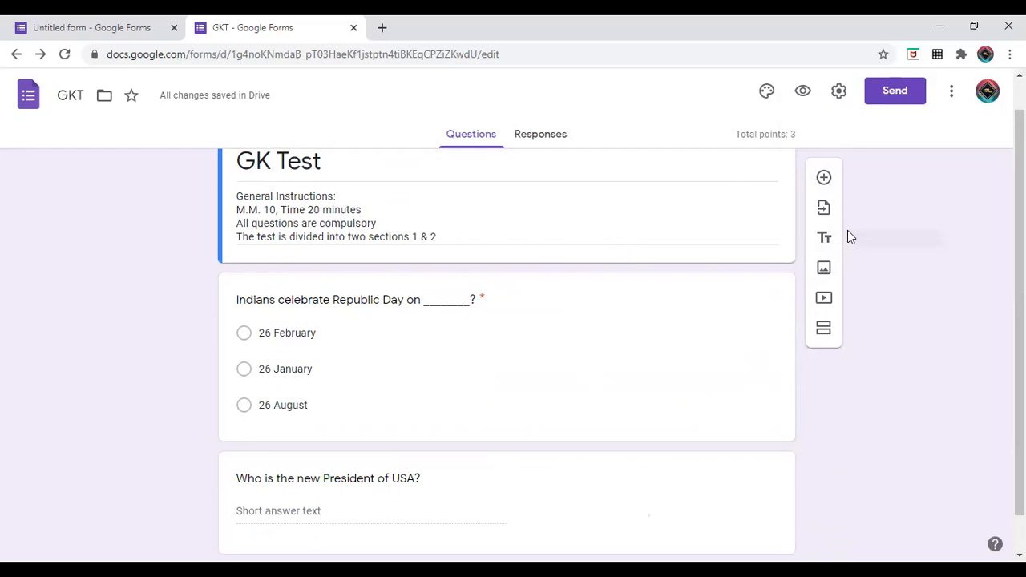
{"action": "left_click", "coordinate": [827, 237]}
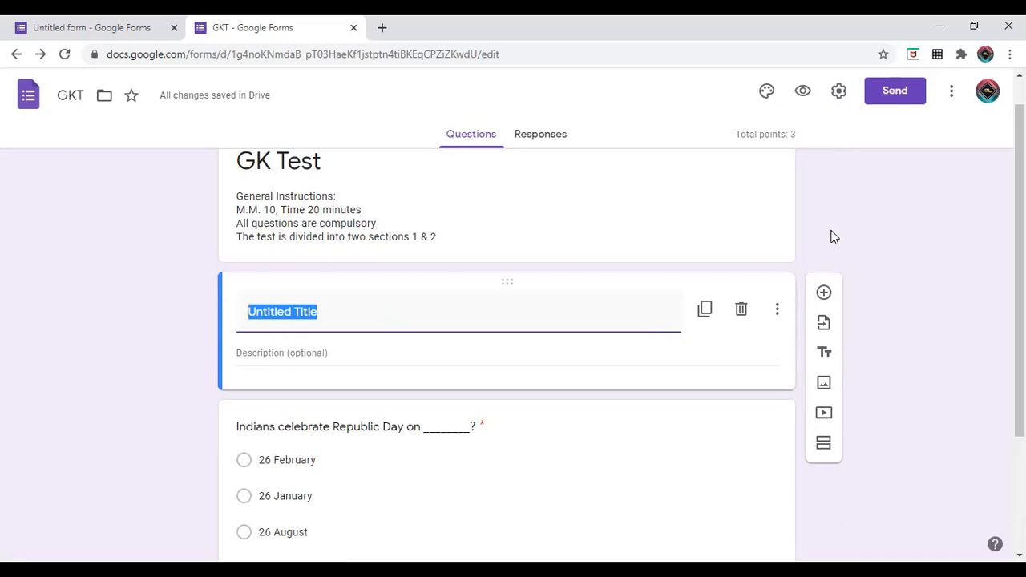
{"action": "type", "text": "se"}
{"action": "key", "text": "BackSpace"}
{"action": "key", "text": "BackSpace"}
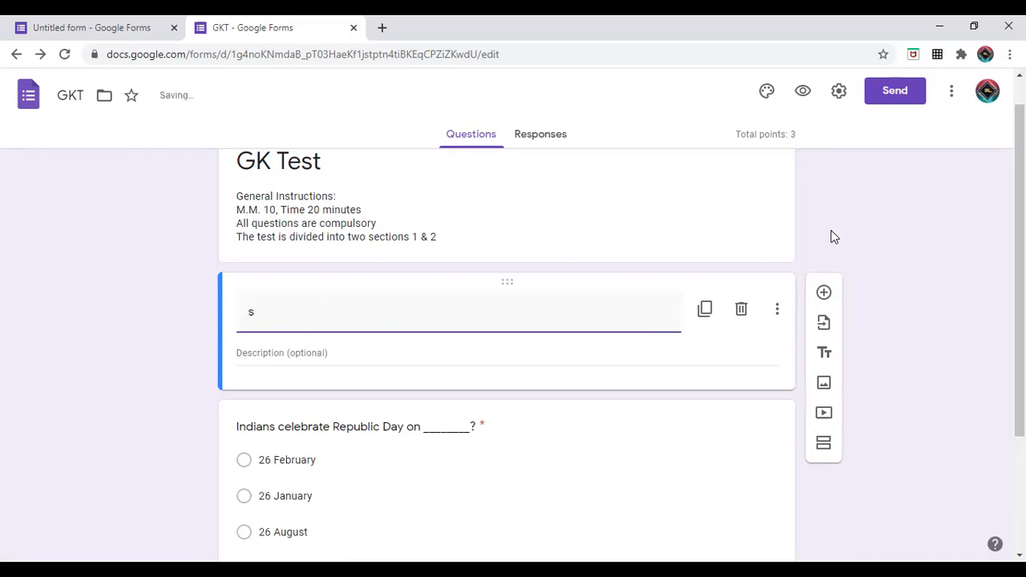
{"action": "type", "text": "SECTION 1"}
Give the SECTION 1 title block the description "INDIAN GK"
{"action": "left_click", "coordinate": [607, 351]}
{"action": "type", "text": "I"}
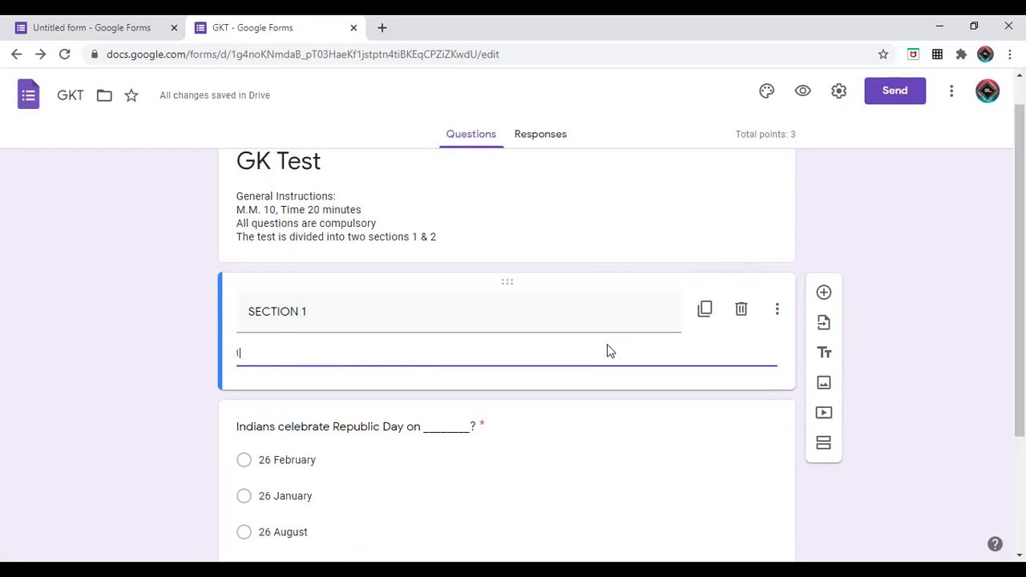
{"action": "type", "text": "NDIAN "}
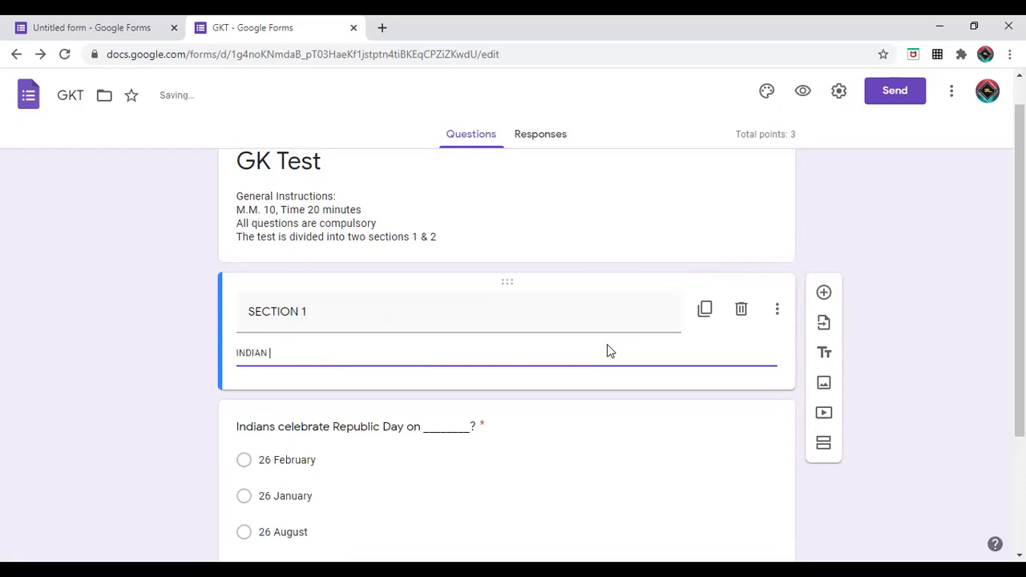
{"action": "type", "text": "g"}
{"action": "key", "text": "BackSpace"}
{"action": "type", "text": "GK"}
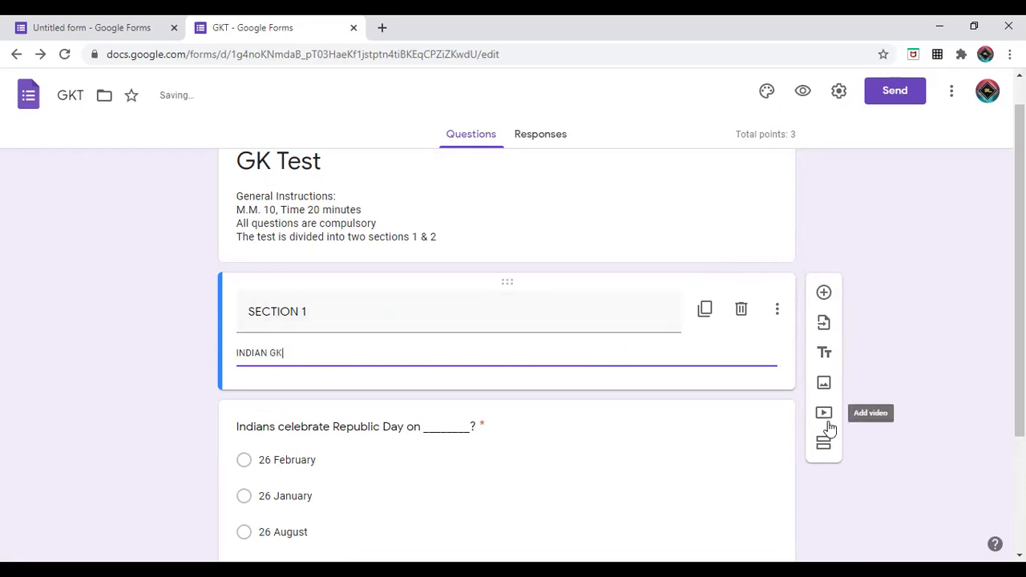
Insert a title block headed "SECTION 2" with the description "WORLD GK" between the Republic Day and President questions
{"action": "scroll", "coordinate": [794, 387], "scroll_direction": "down", "scroll_amount": 2}
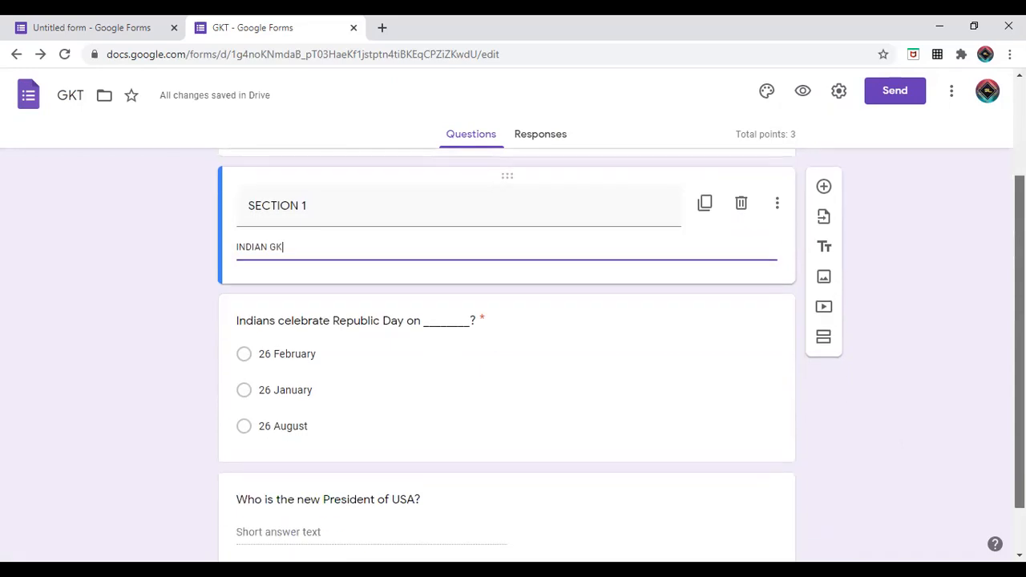
{"action": "left_click", "coordinate": [783, 384]}
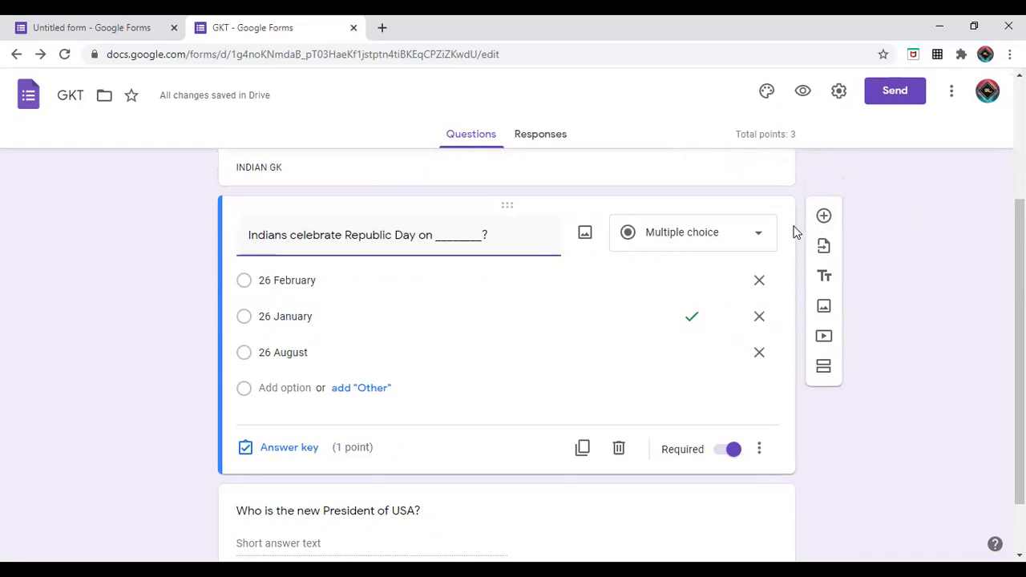
{"action": "left_click", "coordinate": [824, 277]}
{"action": "type", "text": "SEC"}
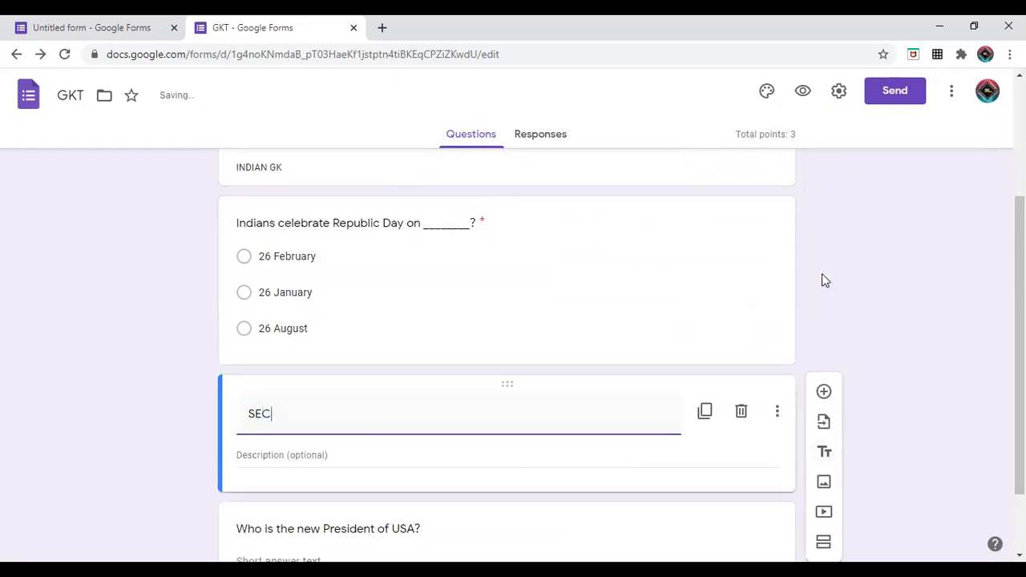
{"action": "type", "text": "TION 2"}
{"action": "left_click", "coordinate": [564, 457]}
{"action": "type", "text": "WORLD GK"}
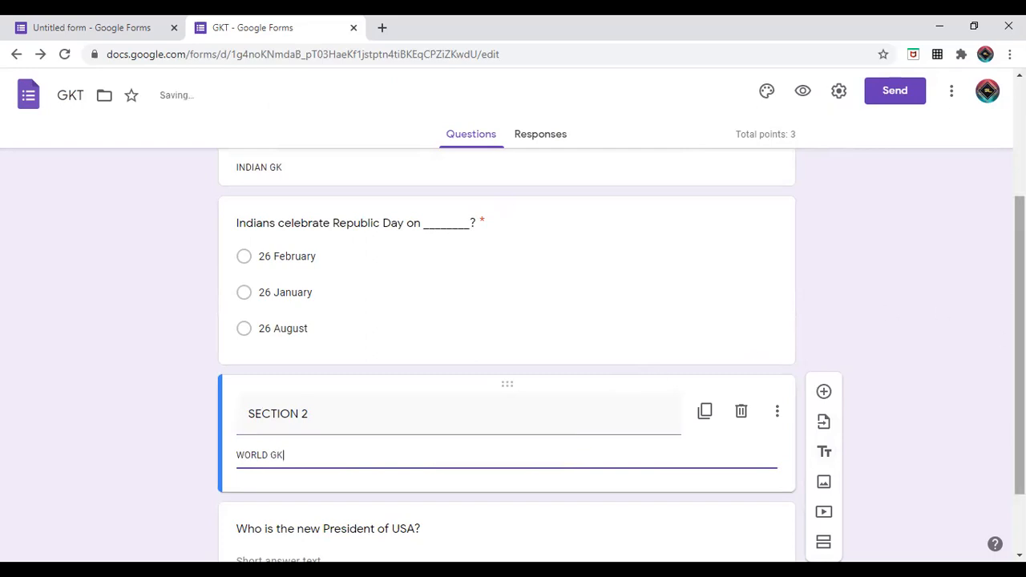
{"action": "left_click", "coordinate": [990, 374]}
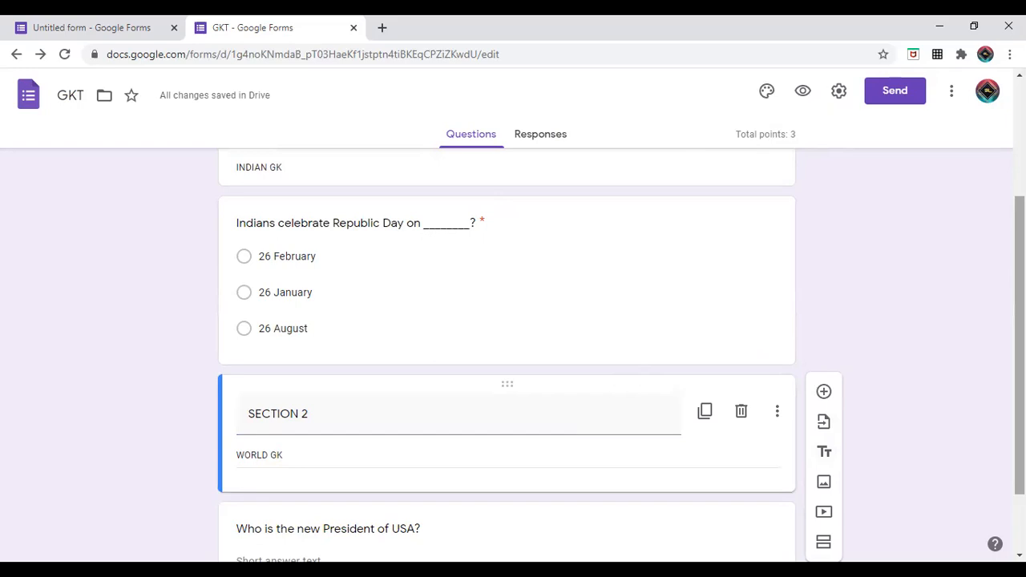
{"action": "left_click_drag", "start_coordinate": [1019, 361], "coordinate": [1020, 243]}
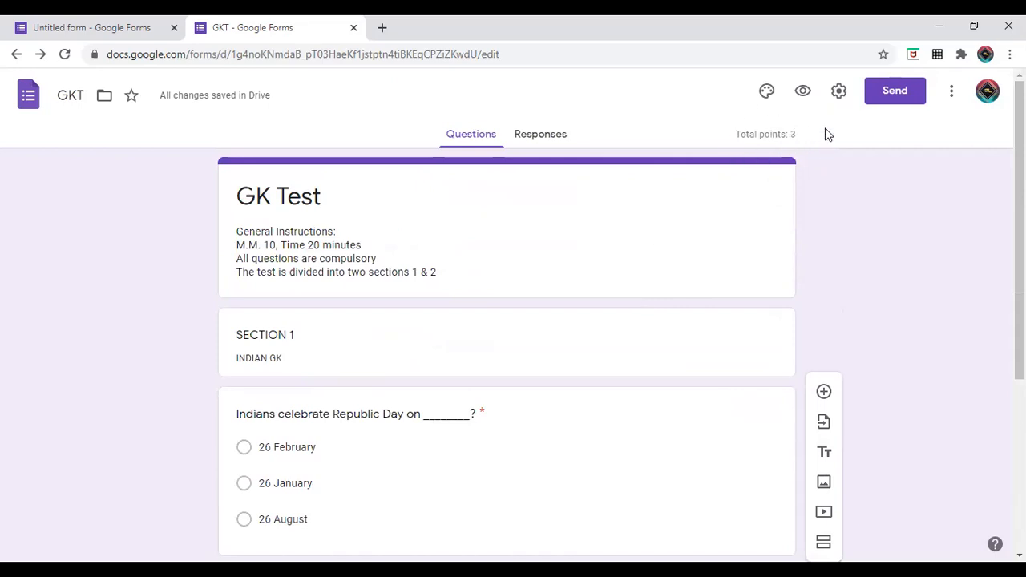
{"action": "left_click_drag", "start_coordinate": [1019, 204], "coordinate": [1019, 287]}
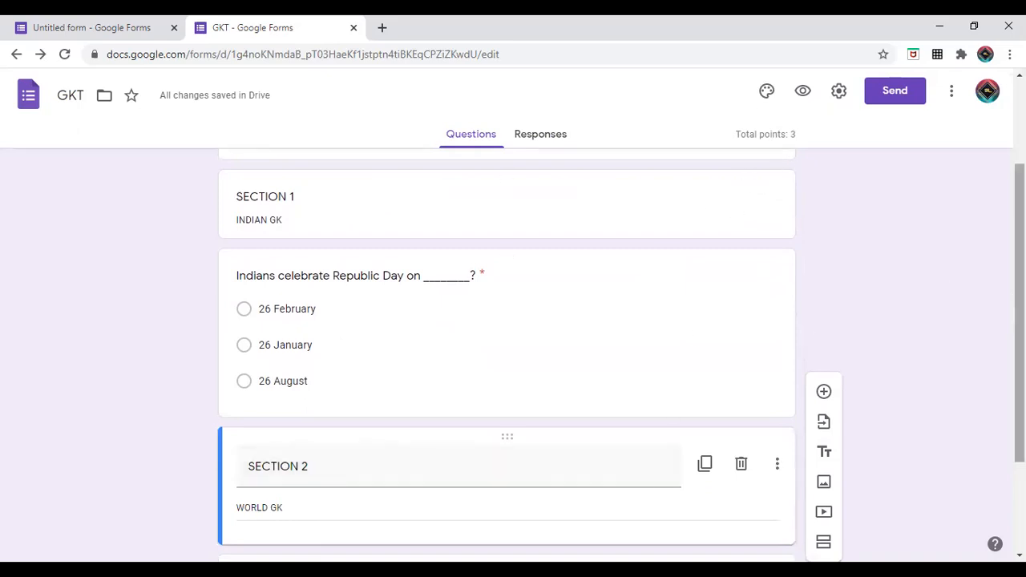
{"action": "right_click", "coordinate": [1020, 366]}
{"action": "left_click", "coordinate": [838, 174]}
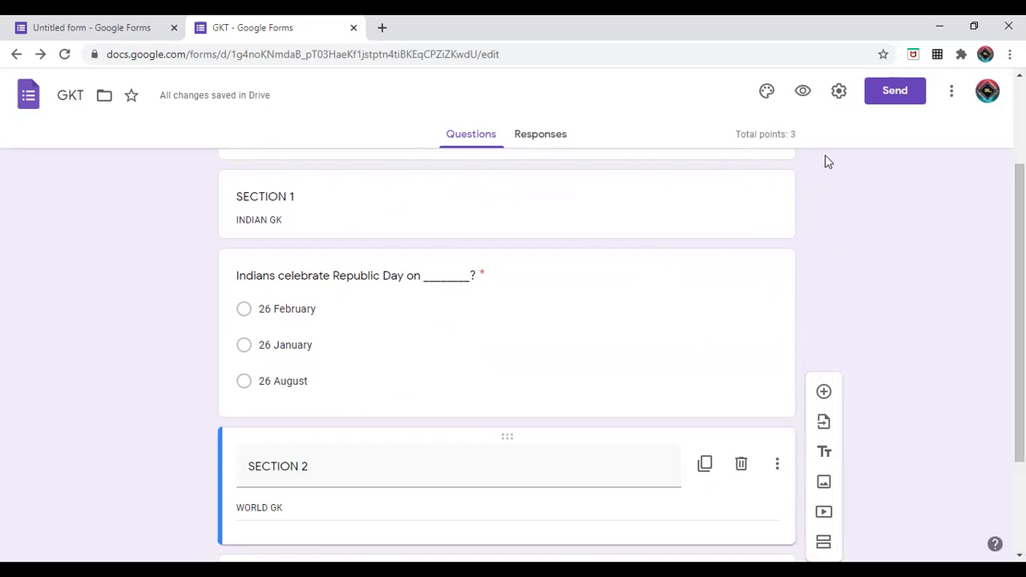
{"action": "scroll", "coordinate": [364, 230], "scroll_direction": "up", "scroll_amount": 2}
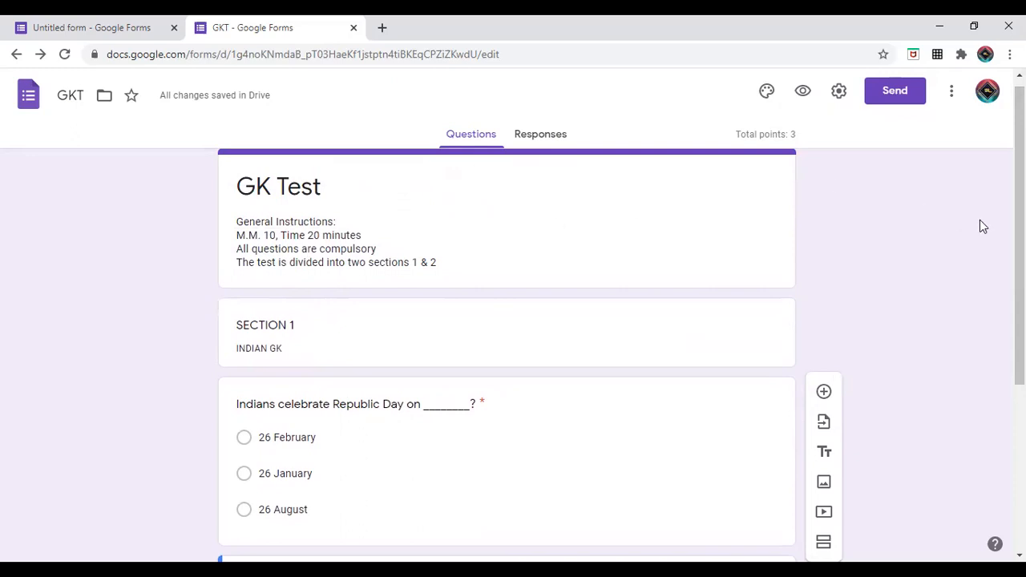
{"action": "scroll", "coordinate": [507, 352], "scroll_direction": "down", "scroll_amount": 2}
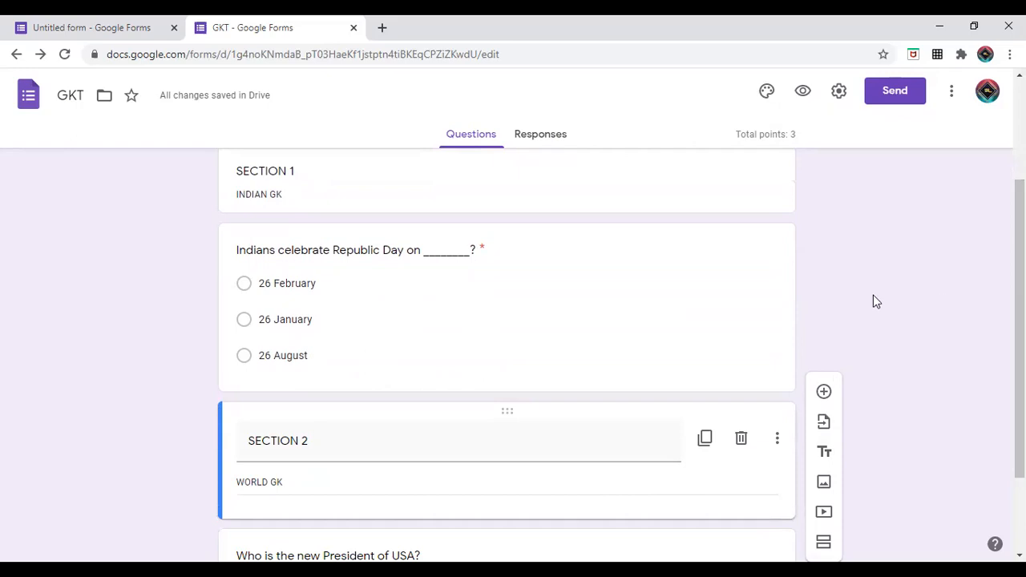
Preview the quiz as a respondent and try to submit it without answering any question
{"action": "left_click", "coordinate": [802, 92]}
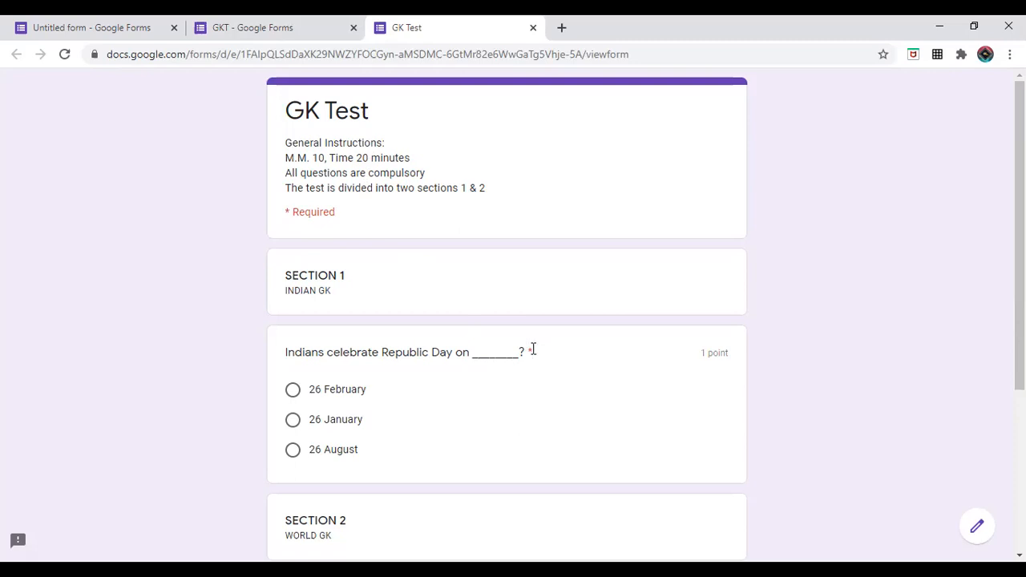
{"action": "left_click_drag", "start_coordinate": [1020, 283], "coordinate": [1019, 368]}
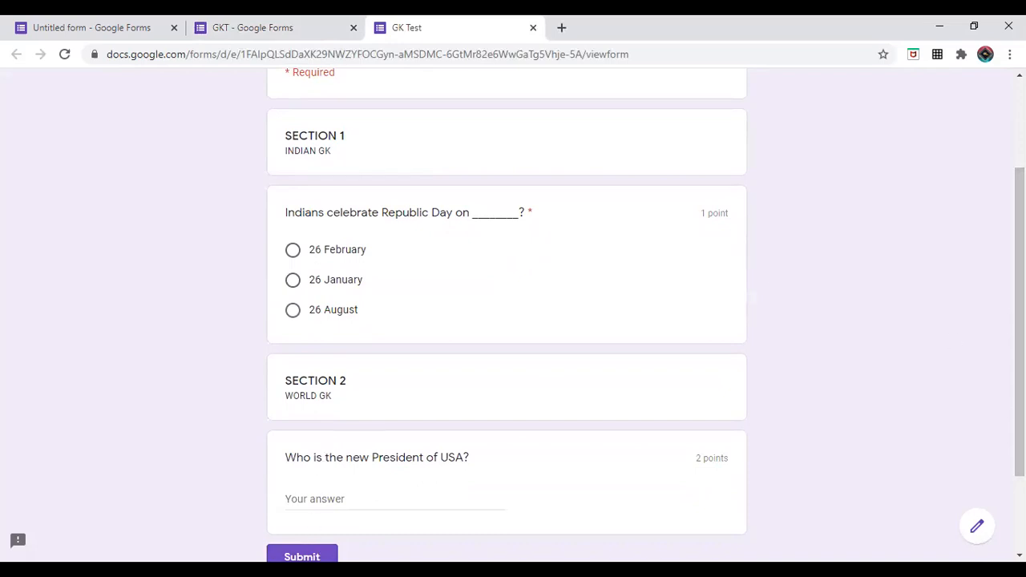
{"action": "left_click", "coordinate": [302, 556]}
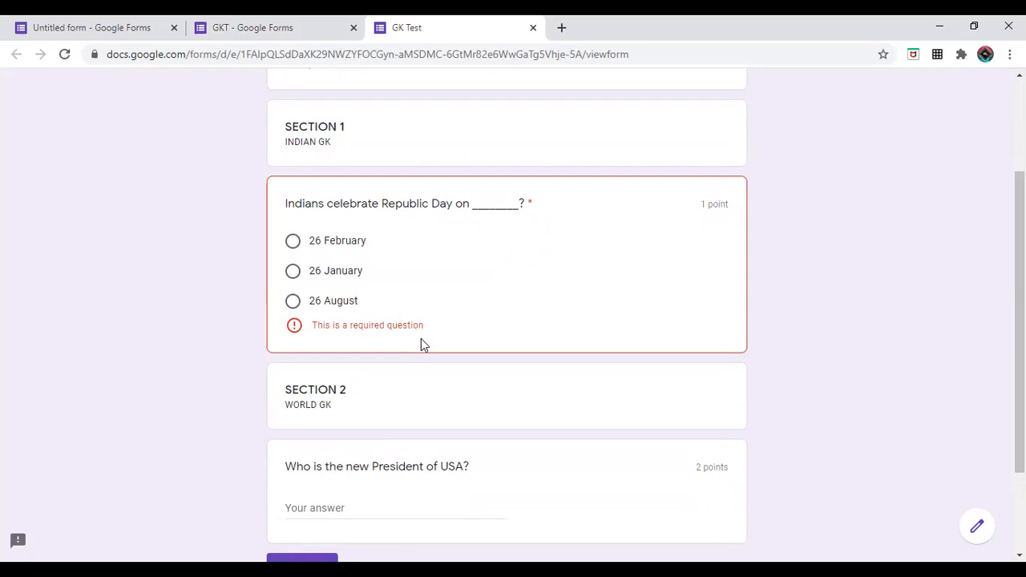
Answer the Republic Day question with "26 January" and the President question with "JOE BIDEN", and submit the quiz
{"action": "left_click", "coordinate": [293, 272]}
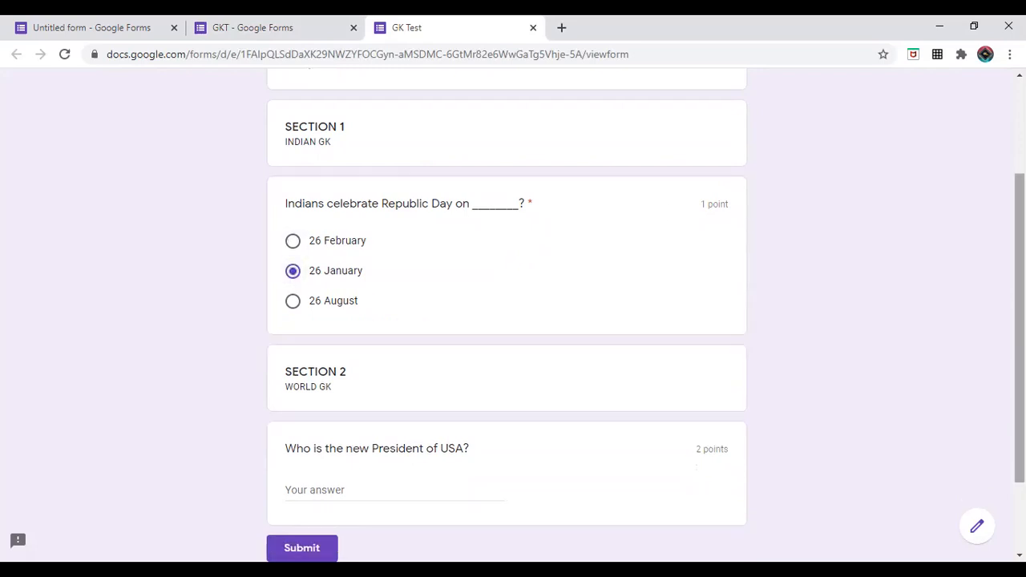
{"action": "scroll", "coordinate": [507, 315], "scroll_direction": "down", "scroll_amount": 1}
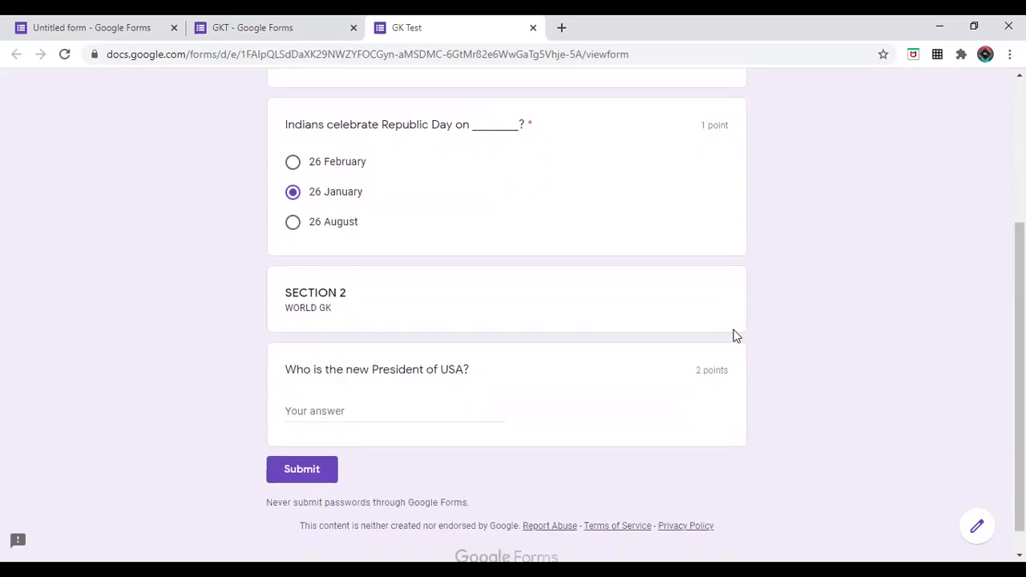
{"action": "left_click", "coordinate": [404, 411]}
{"action": "type", "text": "JOE BIDEN"}
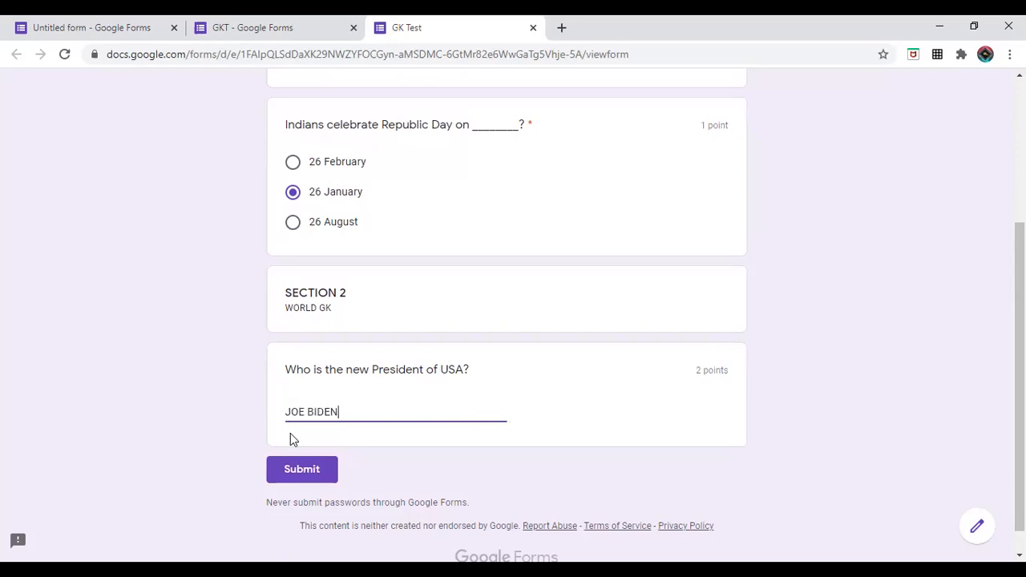
{"action": "left_click", "coordinate": [300, 476]}
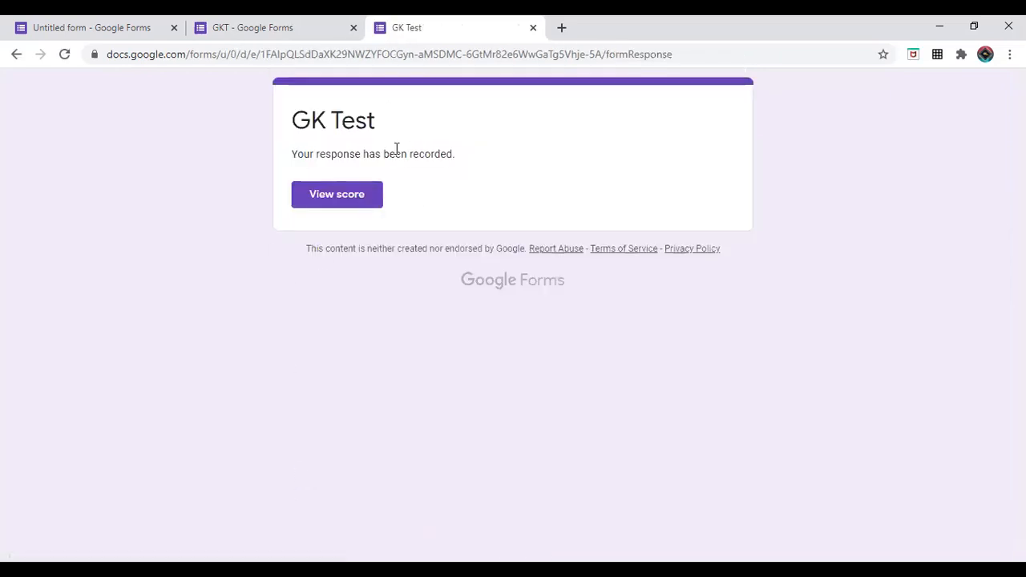
Review the submitted quiz's score and marked answers, and close the score and preview pages to return to the form editor
{"action": "left_click", "coordinate": [329, 202]}
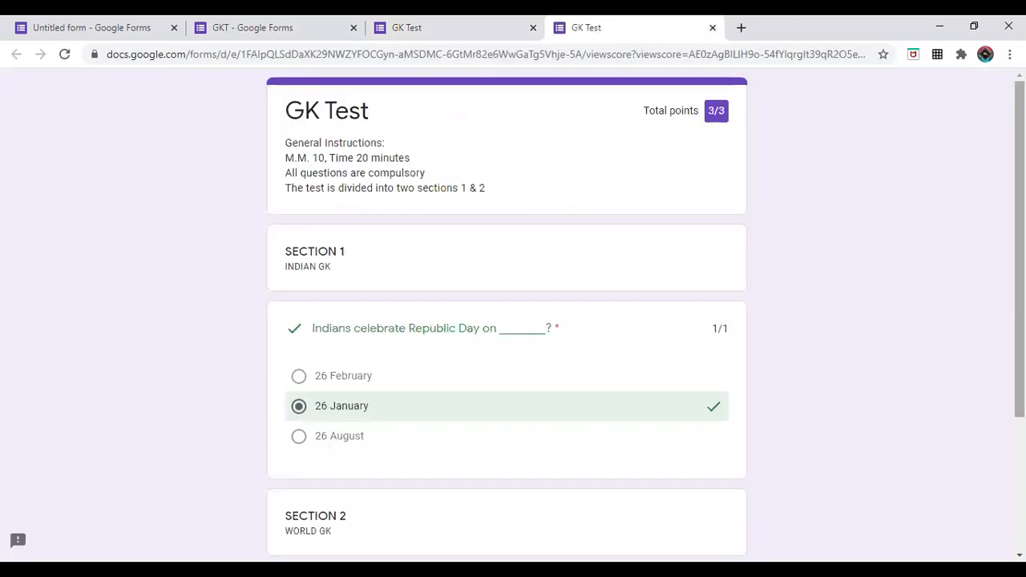
{"action": "scroll", "coordinate": [507, 321], "scroll_direction": "down", "scroll_amount": 1}
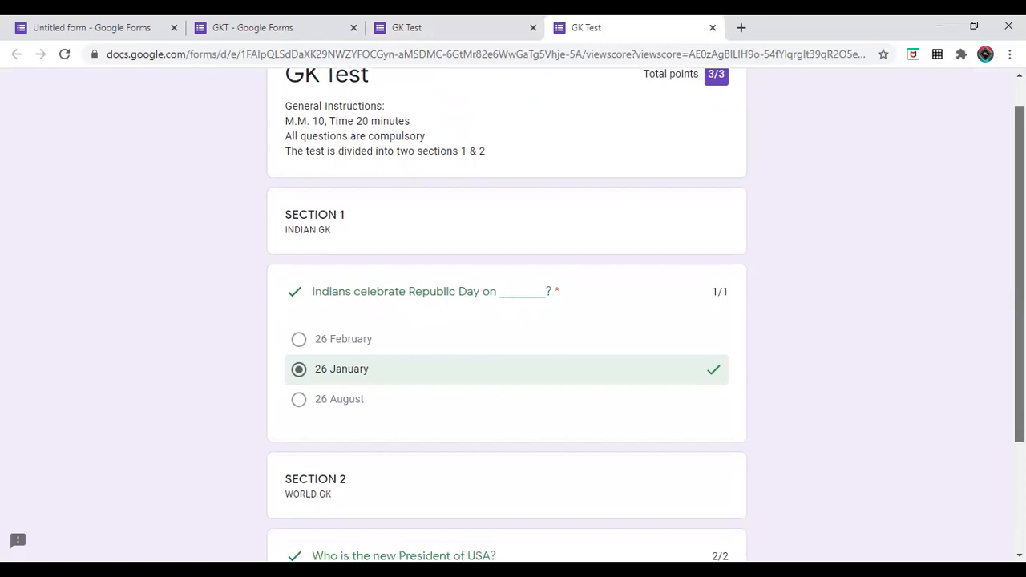
{"action": "scroll", "coordinate": [617, 162], "scroll_direction": "up", "scroll_amount": 1}
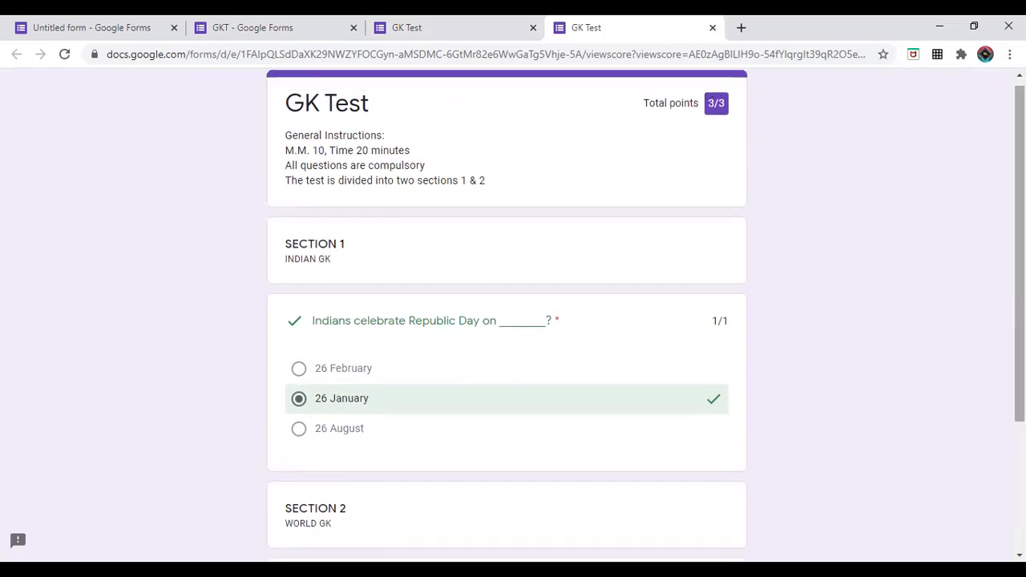
{"action": "scroll", "coordinate": [1018, 305], "scroll_direction": "down", "scroll_amount": 3}
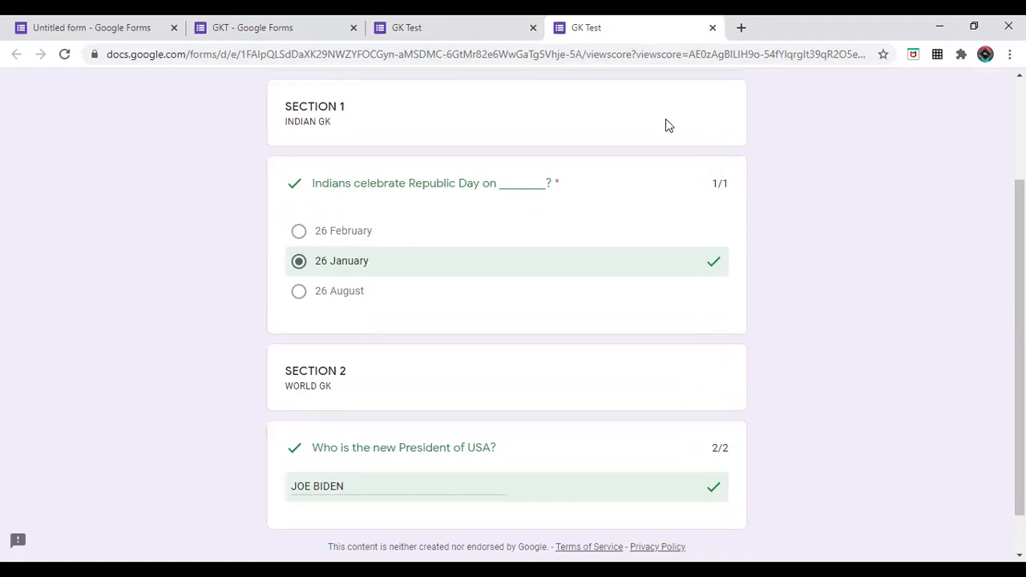
{"action": "left_click", "coordinate": [712, 27]}
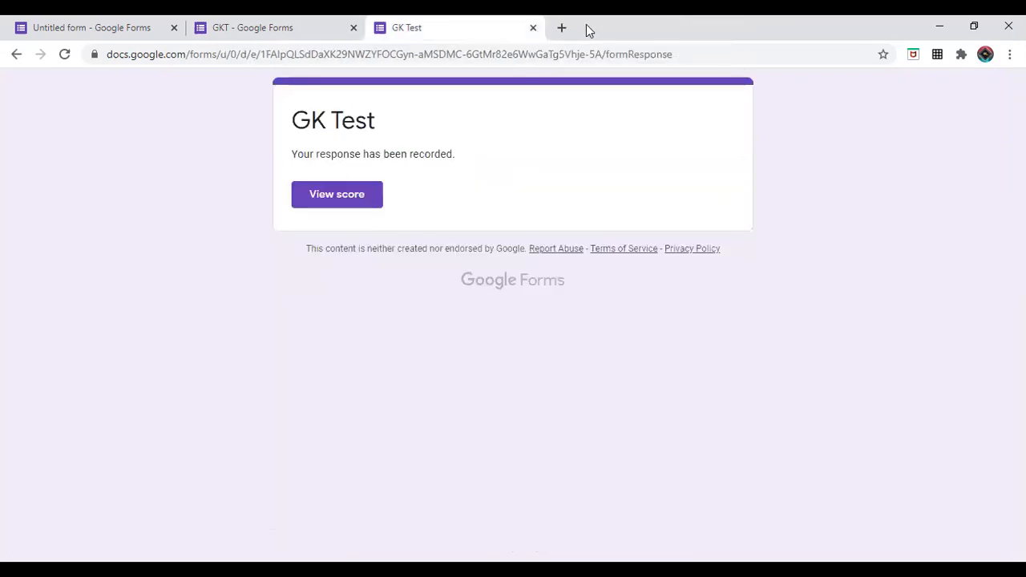
{"action": "left_click", "coordinate": [534, 28]}
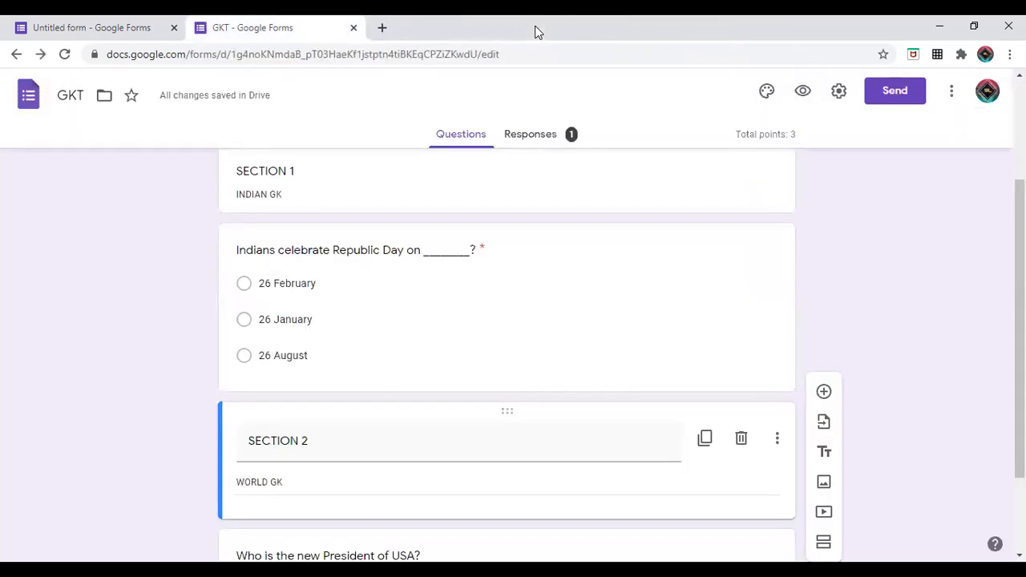
Examine the quiz's responses in the summary, per-question and individual views
{"action": "left_click", "coordinate": [550, 145]}
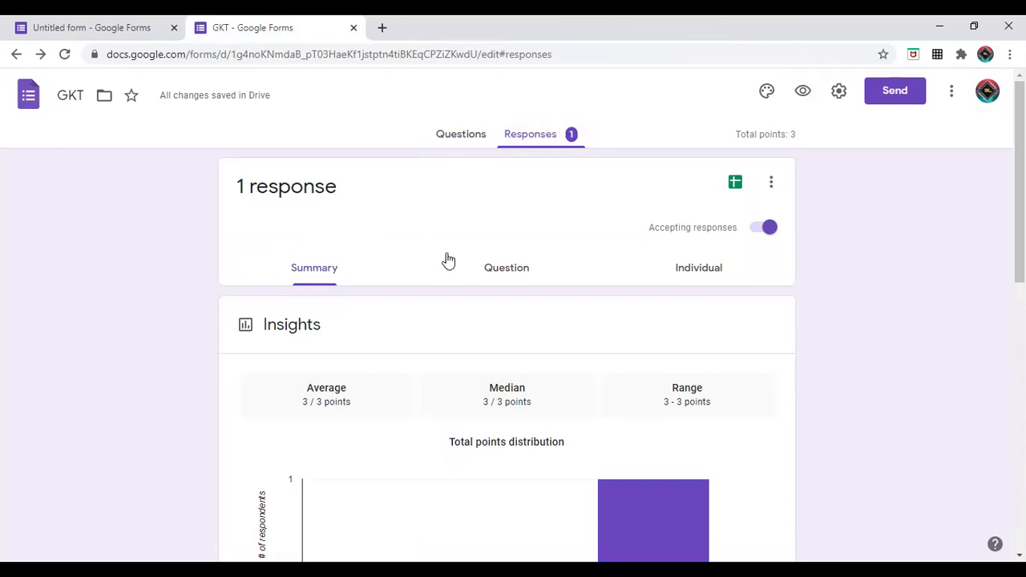
{"action": "left_click", "coordinate": [491, 275]}
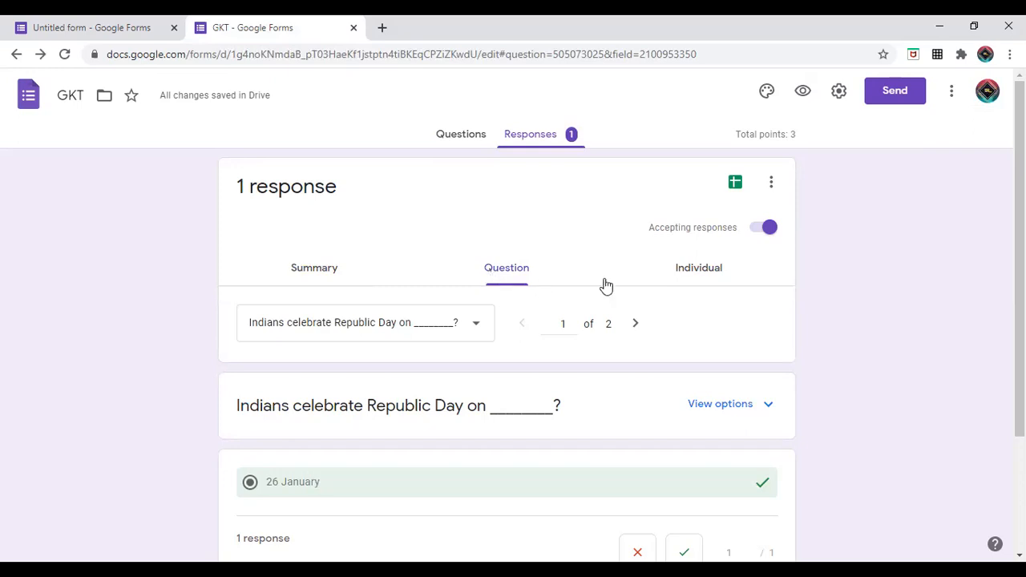
{"action": "left_click", "coordinate": [705, 278]}
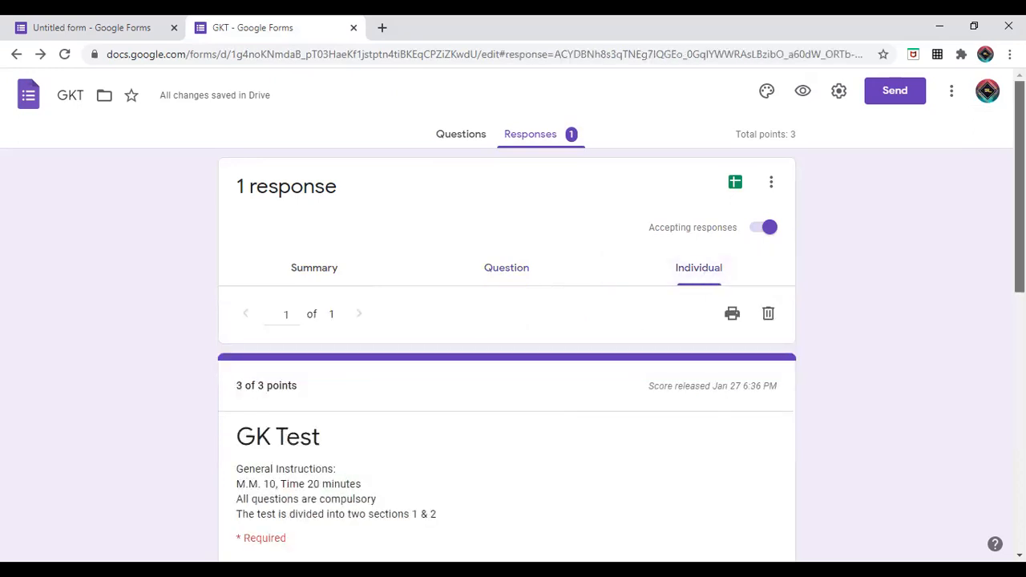
{"action": "scroll", "coordinate": [506, 352], "scroll_direction": "down", "scroll_amount": 3}
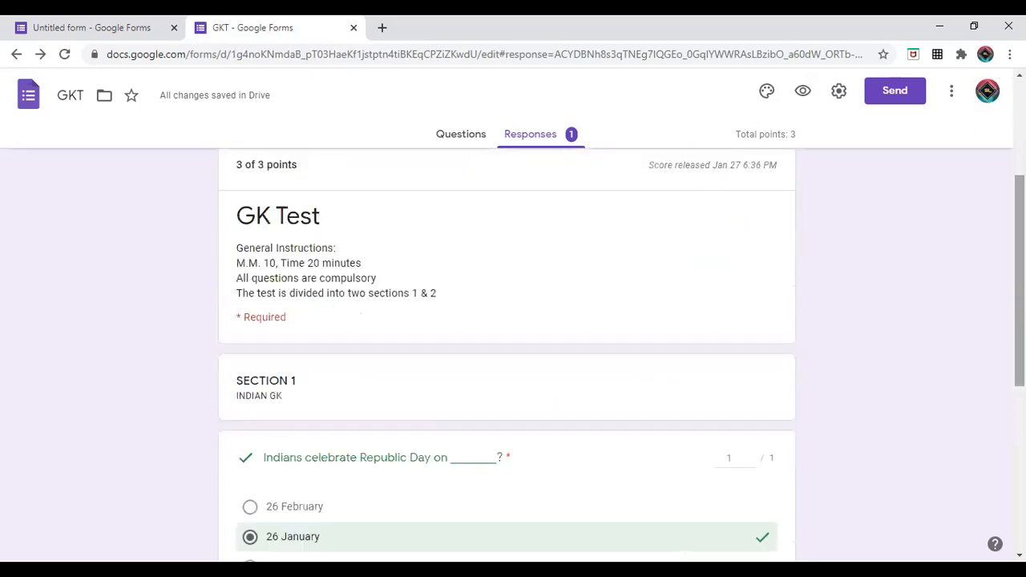
Examine the individual response's score, marked answers and points per question in both sections
{"action": "scroll", "coordinate": [507, 352], "scroll_direction": "down", "scroll_amount": 4}
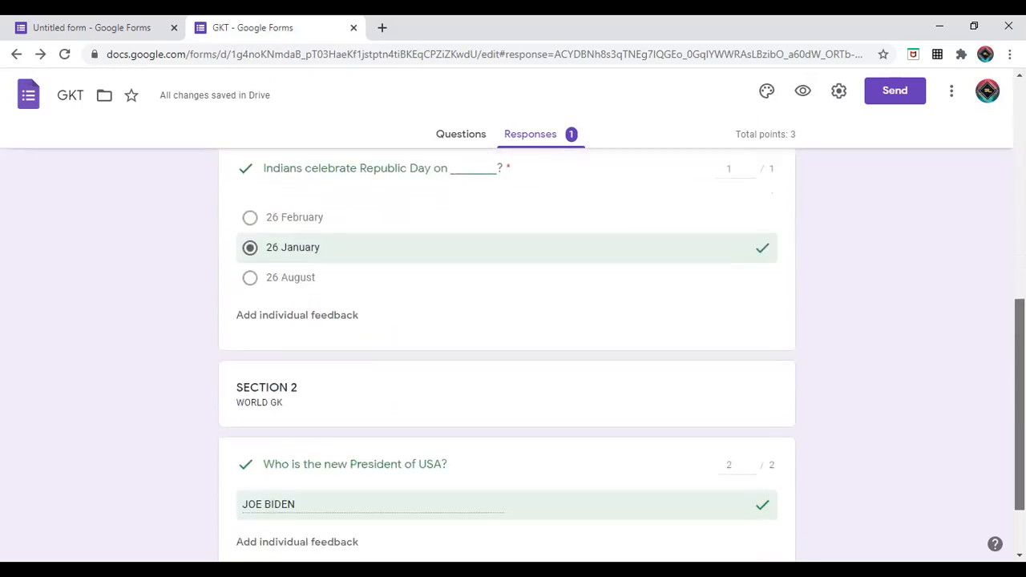
{"action": "scroll", "coordinate": [506, 352], "scroll_direction": "up", "scroll_amount": 7}
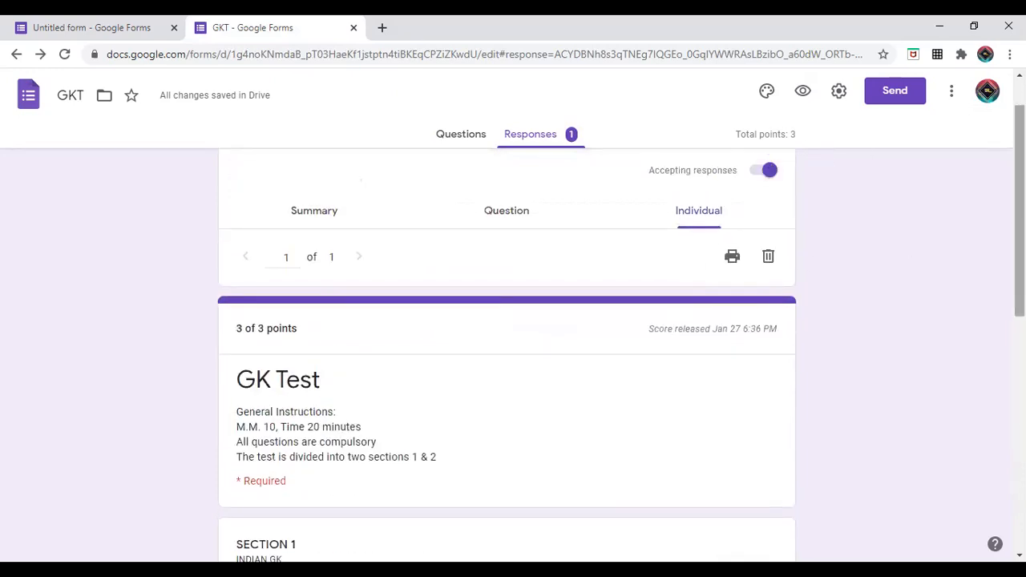
{"action": "scroll", "coordinate": [507, 352], "scroll_direction": "up", "scroll_amount": 1}
{"action": "scroll", "coordinate": [506, 352], "scroll_direction": "down", "scroll_amount": 4}
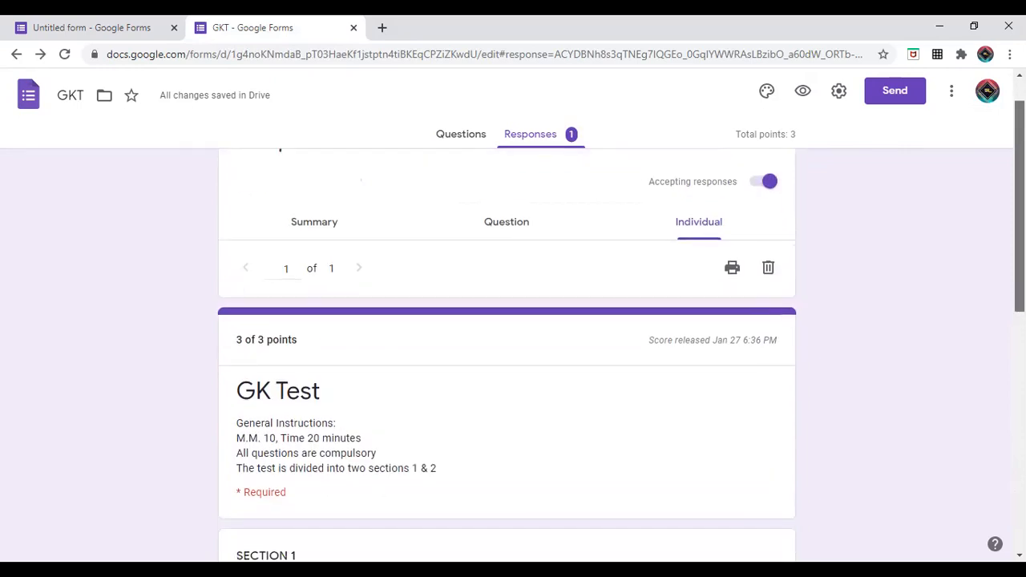
{"action": "scroll", "coordinate": [506, 353], "scroll_direction": "down", "scroll_amount": 3}
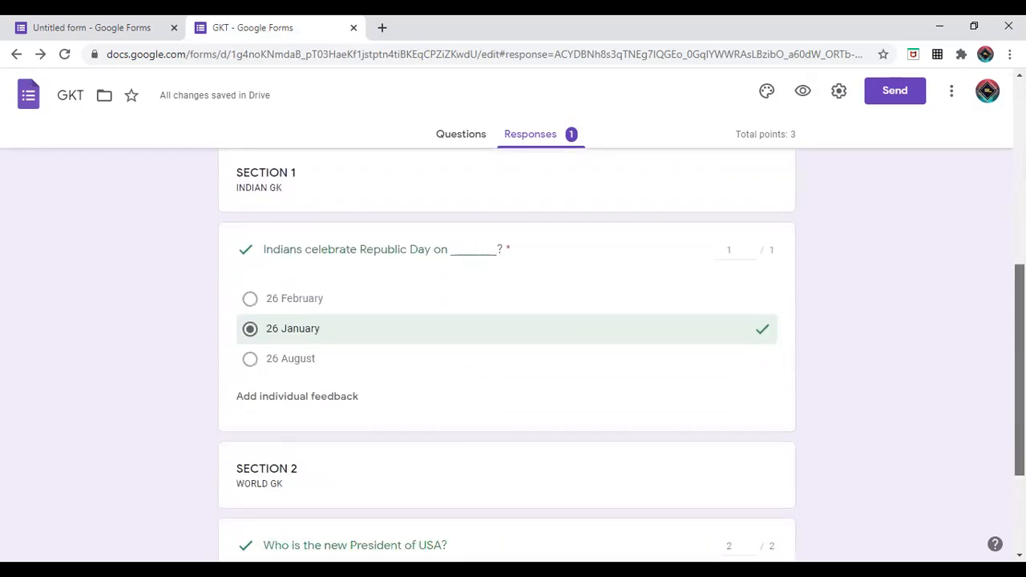
{"action": "scroll", "coordinate": [507, 353], "scroll_direction": "up", "scroll_amount": 2}
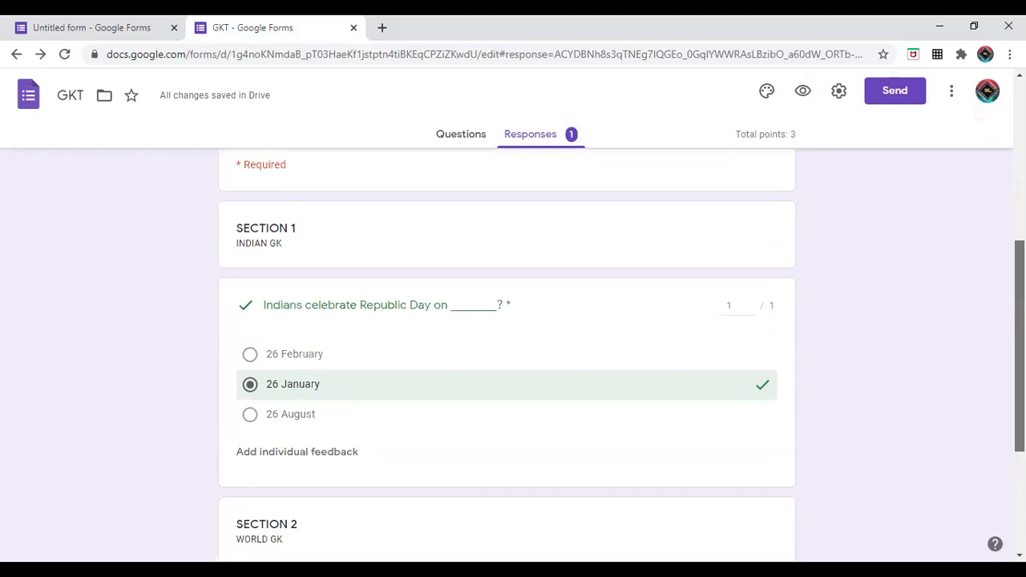
{"action": "scroll", "coordinate": [506, 353], "scroll_direction": "up", "scroll_amount": 1}
{"action": "scroll", "coordinate": [506, 353], "scroll_direction": "down", "scroll_amount": 2}
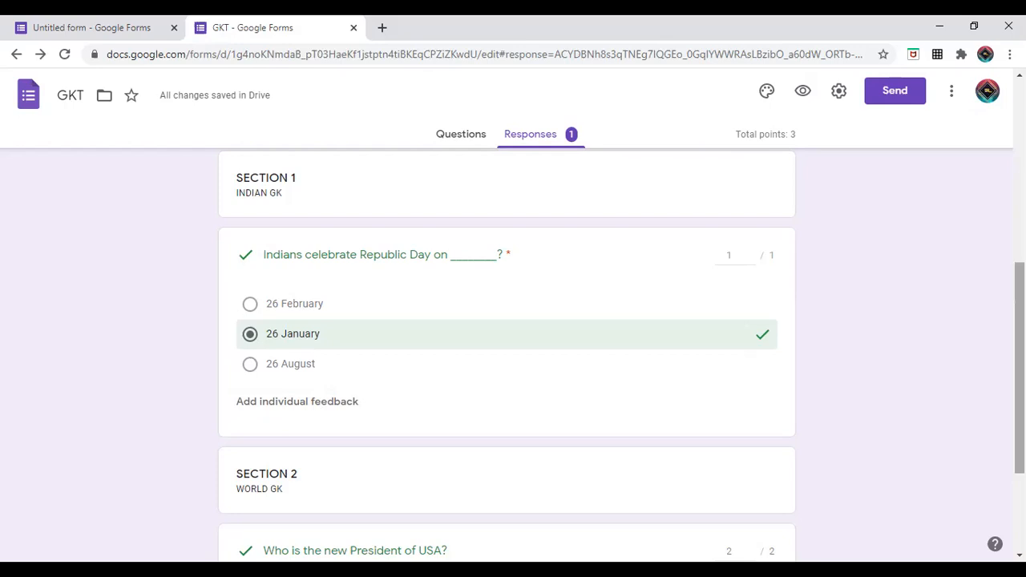
{"action": "left_click_drag", "start_coordinate": [1019, 368], "coordinate": [1019, 196]}
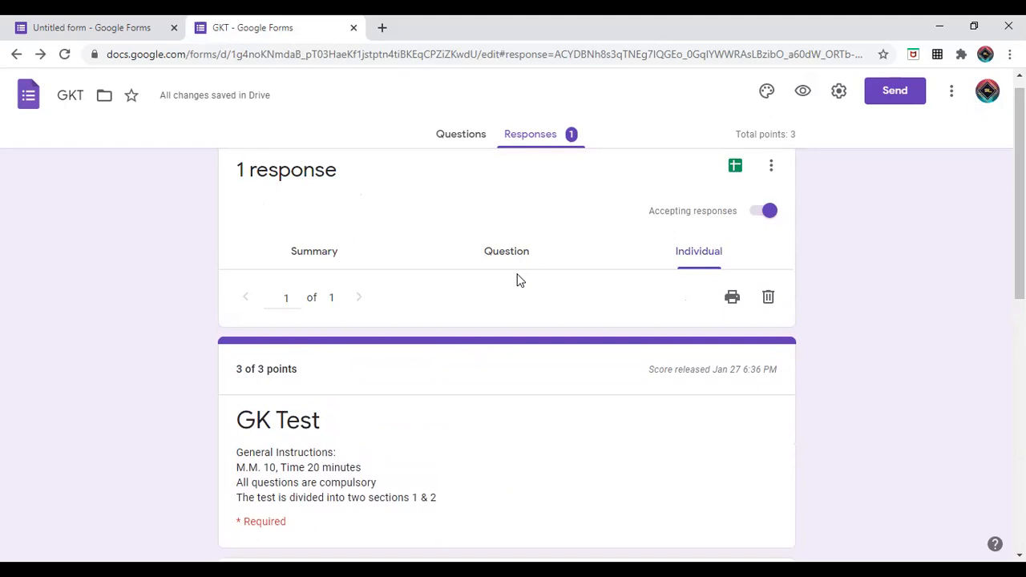
Open the response's deletion prompt and cancel it, and check the response's print preview without printing
{"action": "left_click", "coordinate": [769, 298]}
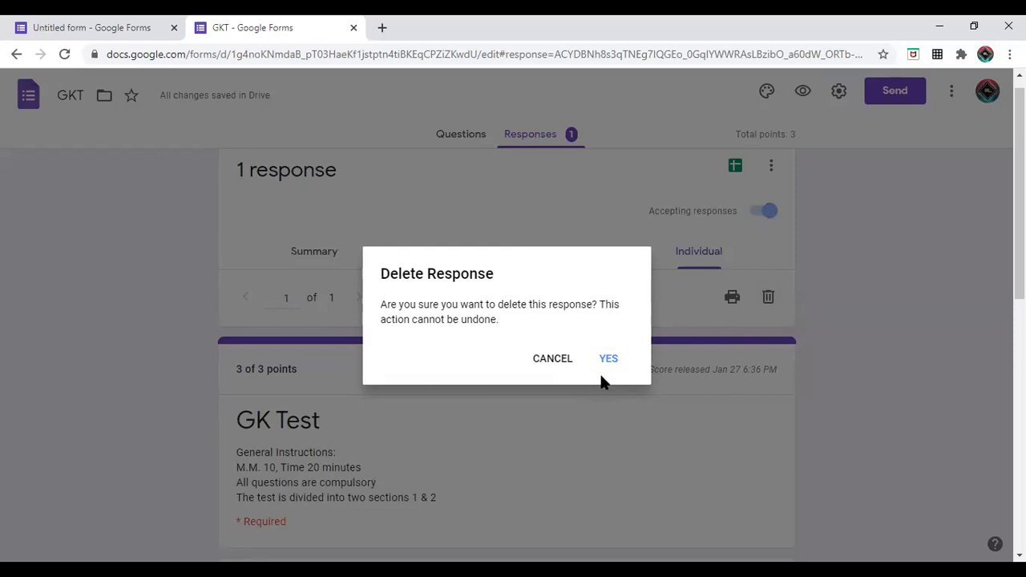
{"action": "left_click", "coordinate": [552, 360]}
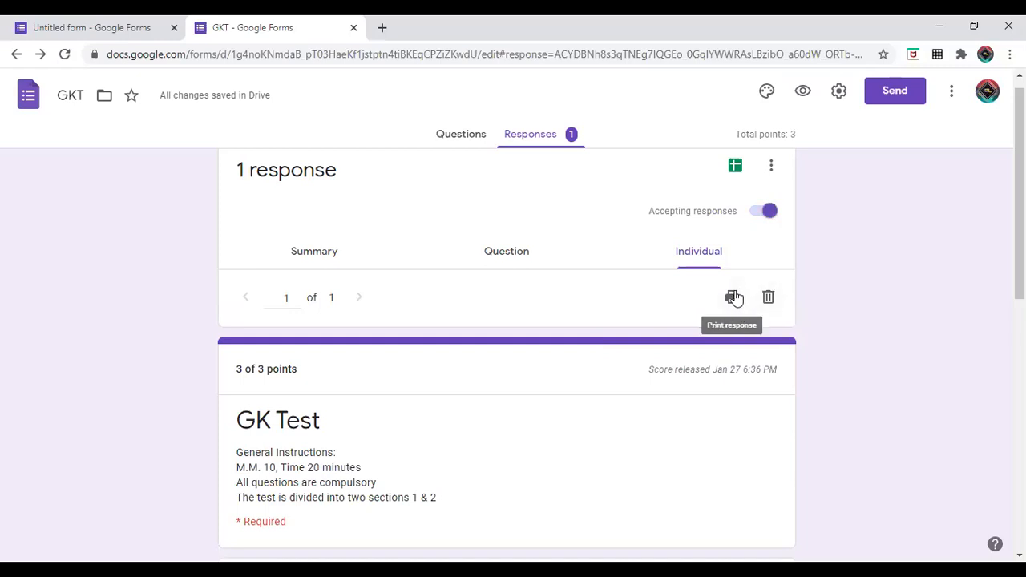
{"action": "left_click", "coordinate": [734, 298]}
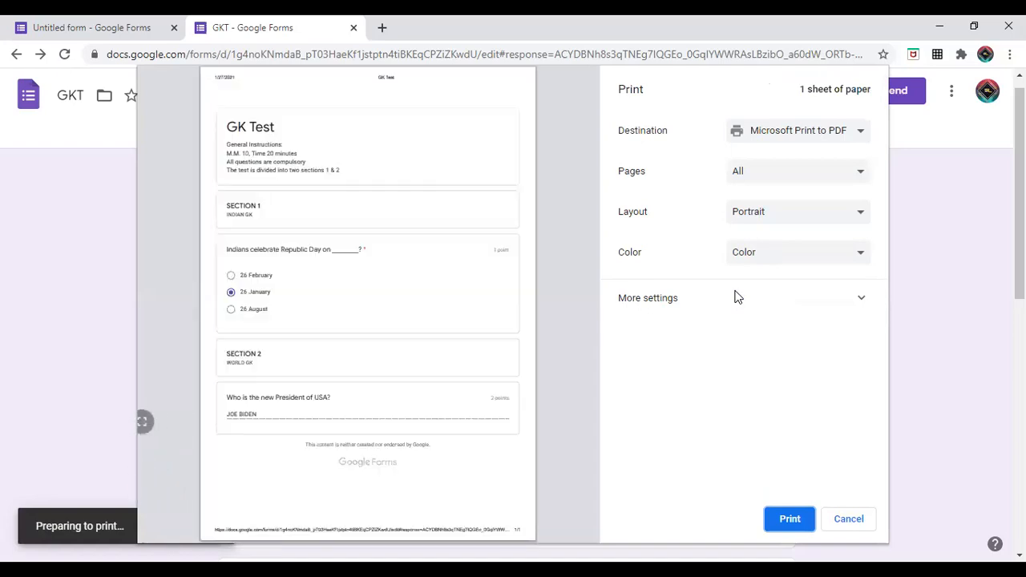
{"action": "left_click", "coordinate": [852, 519]}
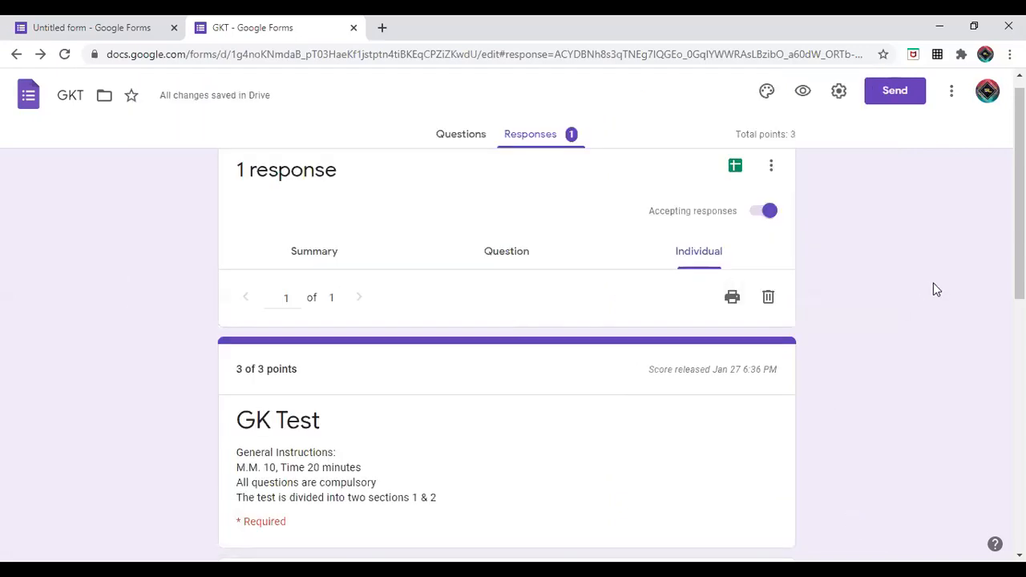
Delete the individual test response and return to the quiz's questions
{"action": "left_click", "coordinate": [767, 298]}
{"action": "left_click", "coordinate": [606, 371]}
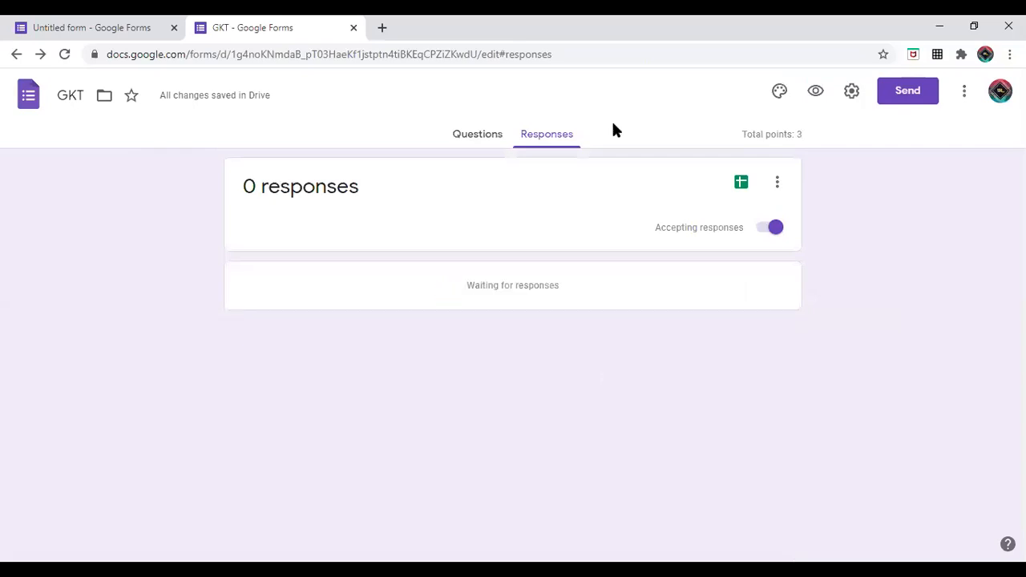
{"action": "left_click", "coordinate": [478, 133]}
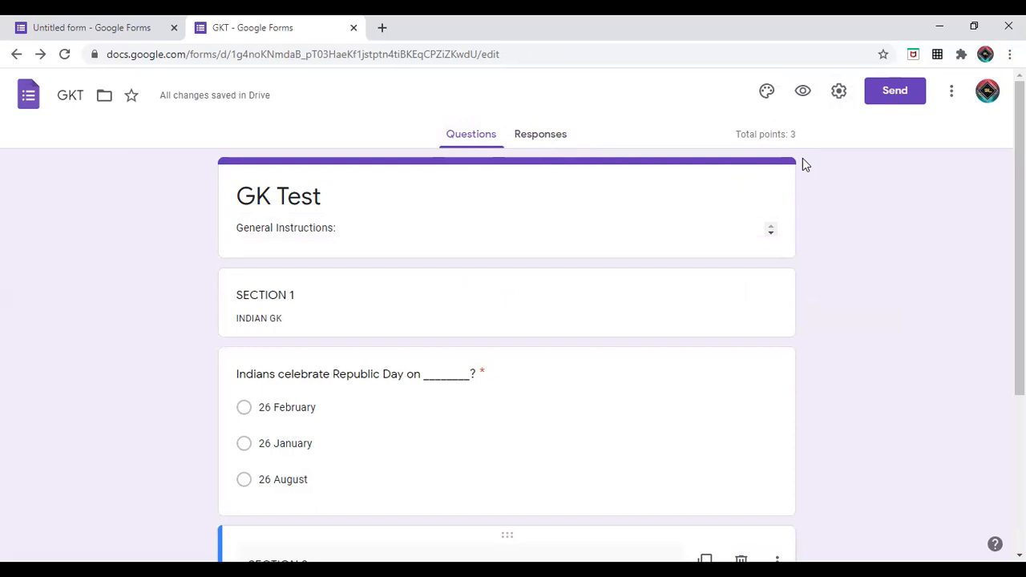
Open the form's sending options, look at the email option, copy the shortened form link, and close the dialog
{"action": "left_click", "coordinate": [918, 97]}
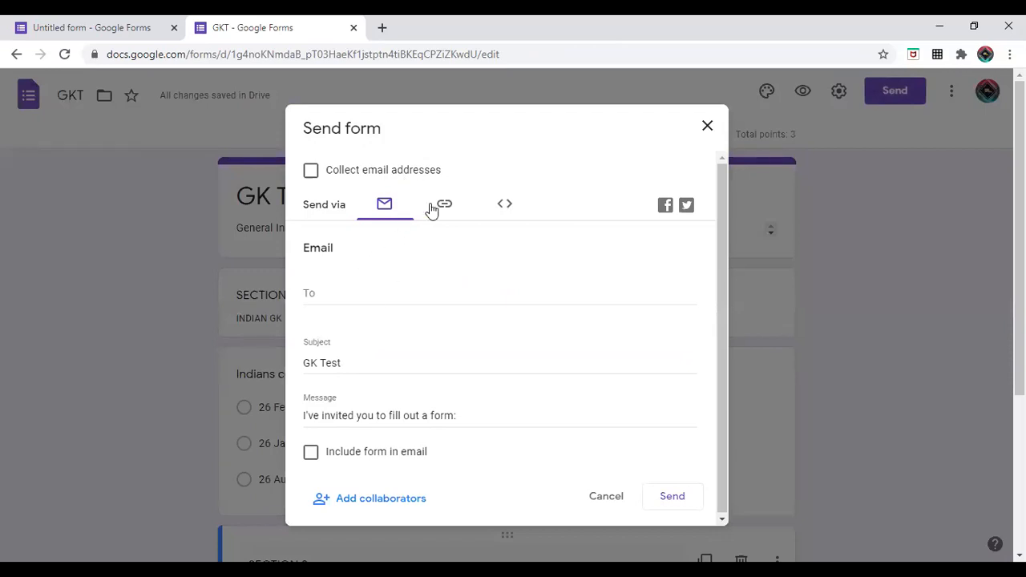
{"action": "left_click", "coordinate": [316, 297]}
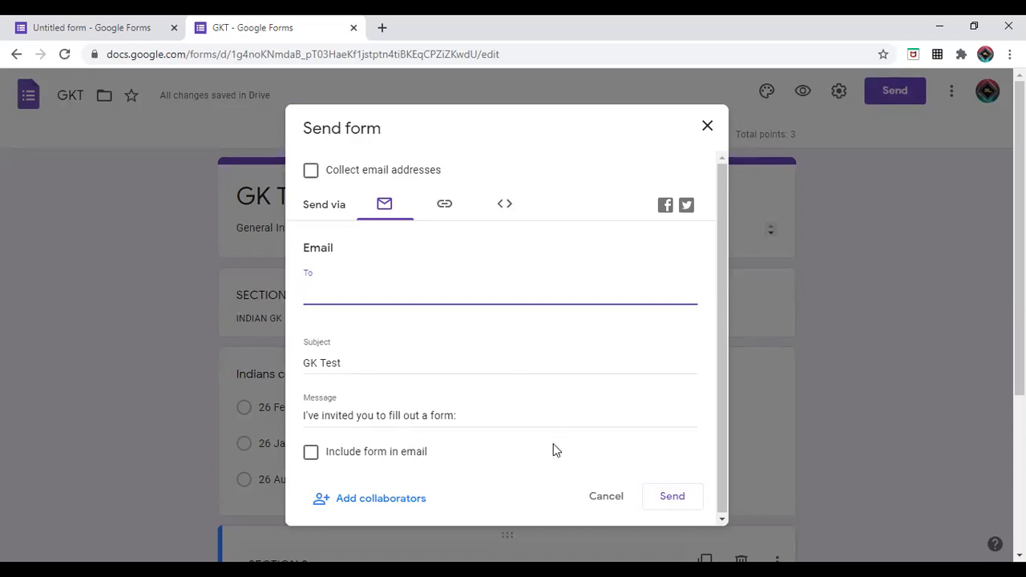
{"action": "left_click", "coordinate": [445, 209]}
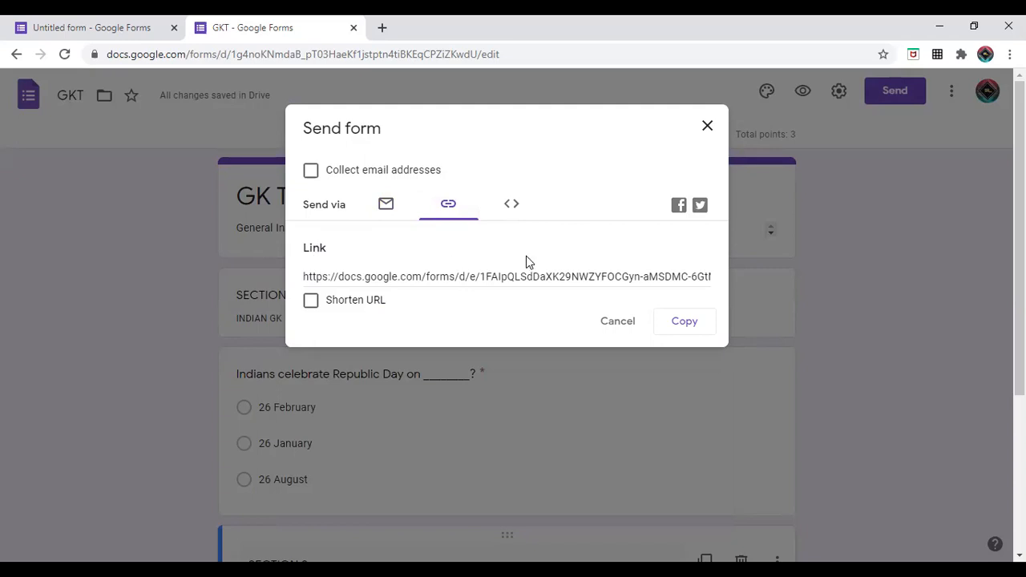
{"action": "left_click", "coordinate": [311, 302]}
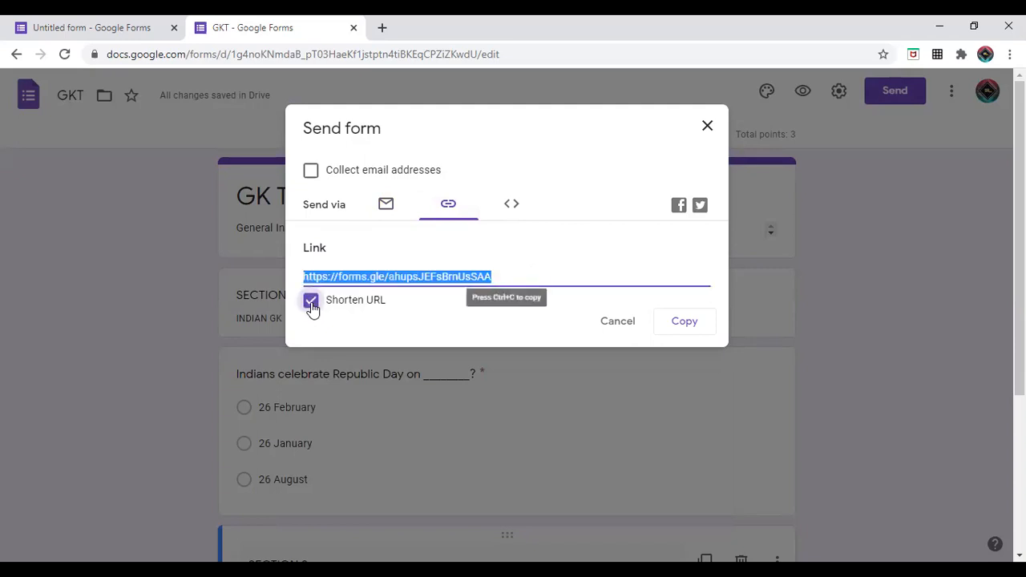
{"action": "left_click", "coordinate": [691, 329]}
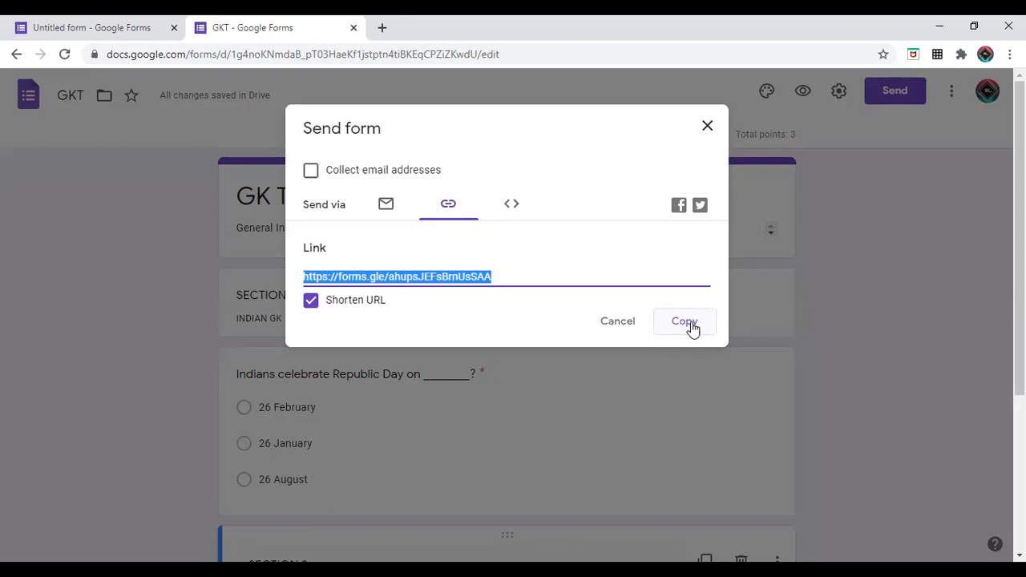
{"action": "left_click", "coordinate": [630, 324]}
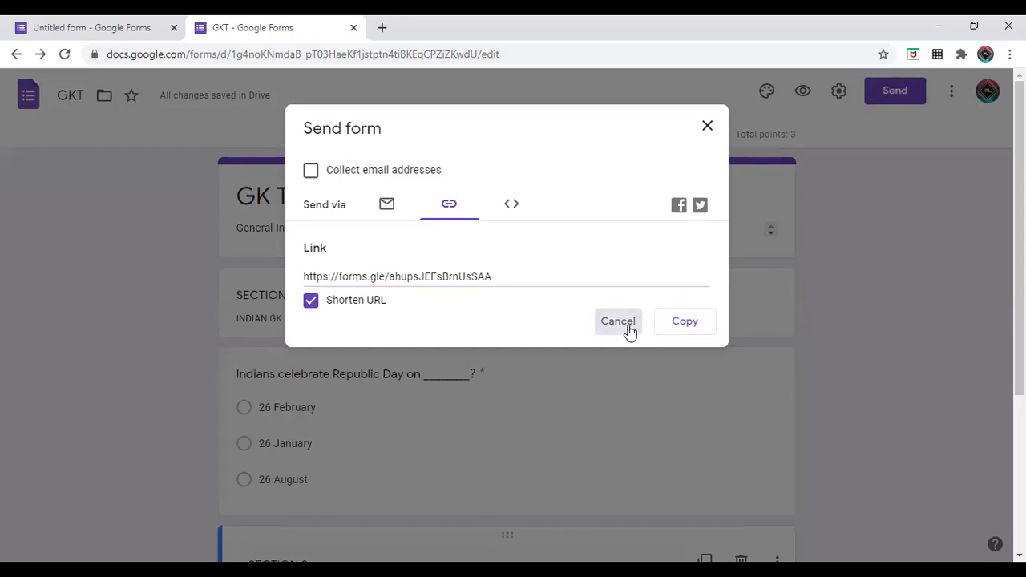